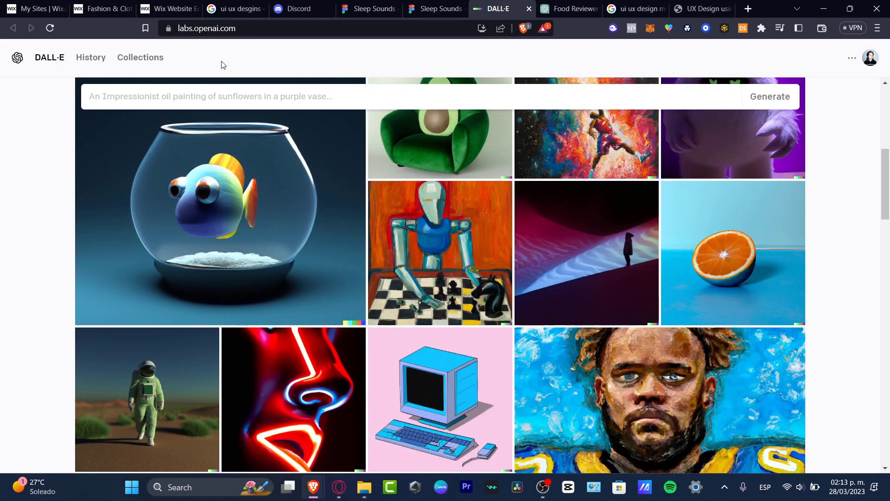
# - Scroll through the DALL·E example gallery, then back up to the empty prompt box
pyautogui.scroll(-7, 534, 325)
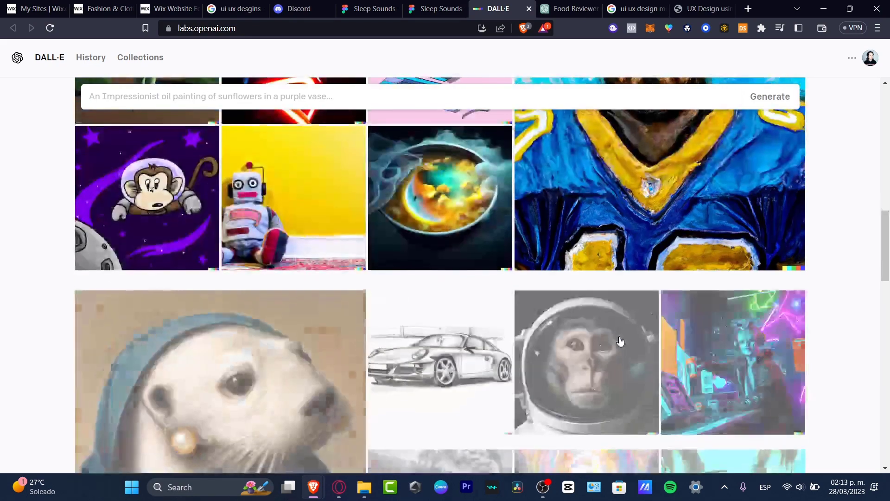
pyautogui.scroll(-7, 510, 439)
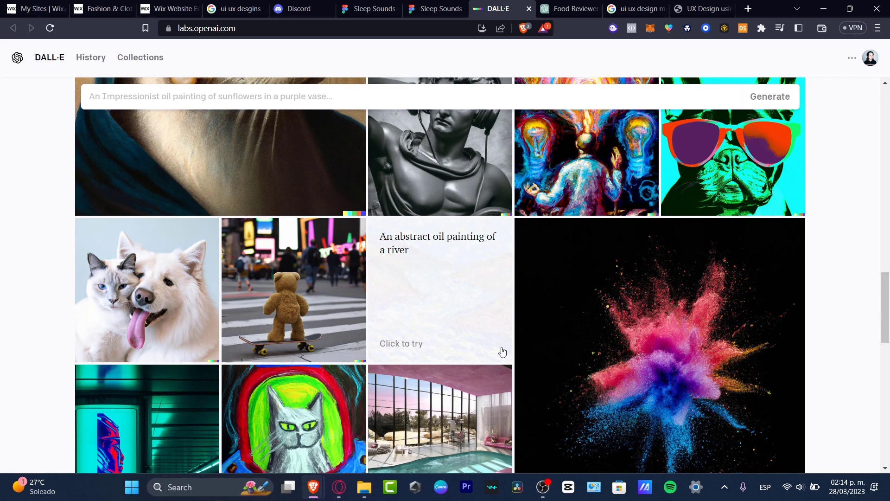
pyautogui.scroll(-7, 502, 352)
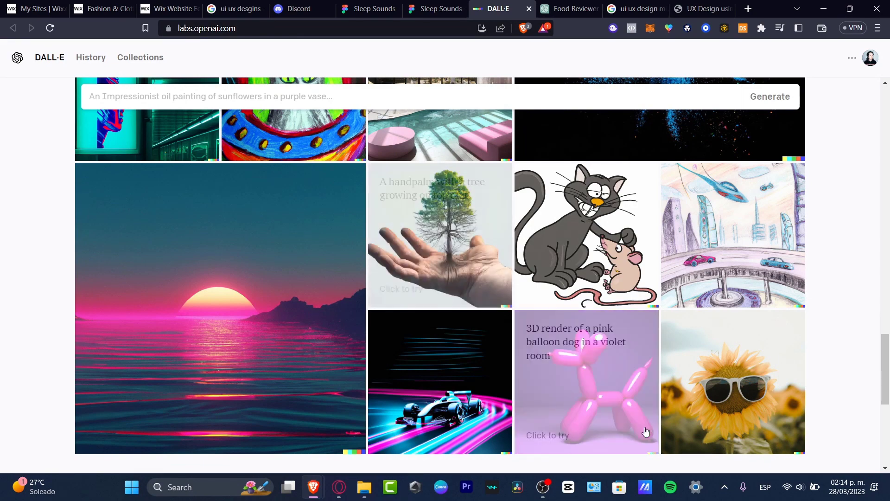
pyautogui.scroll(10, 486, 344)
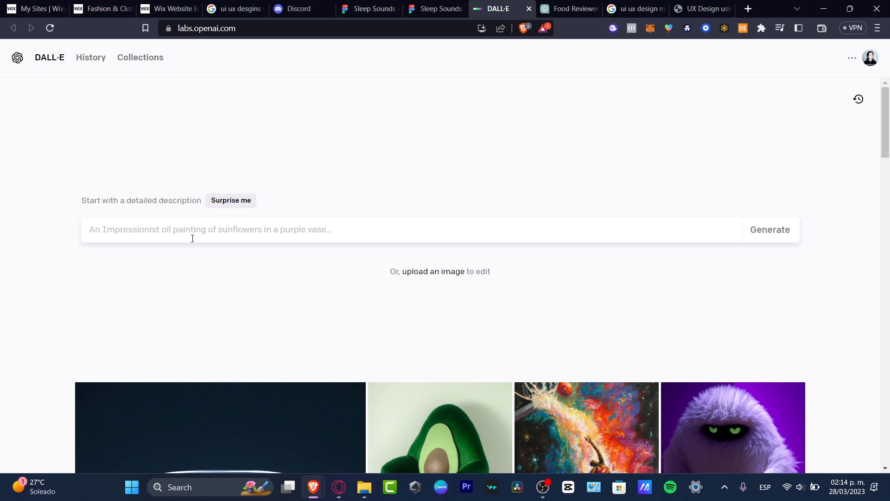
# - Generate images from the prompt 'a 3d render of a zodiac symbol for a UI designs, HQ, 4K,'
pyautogui.write('a 3')
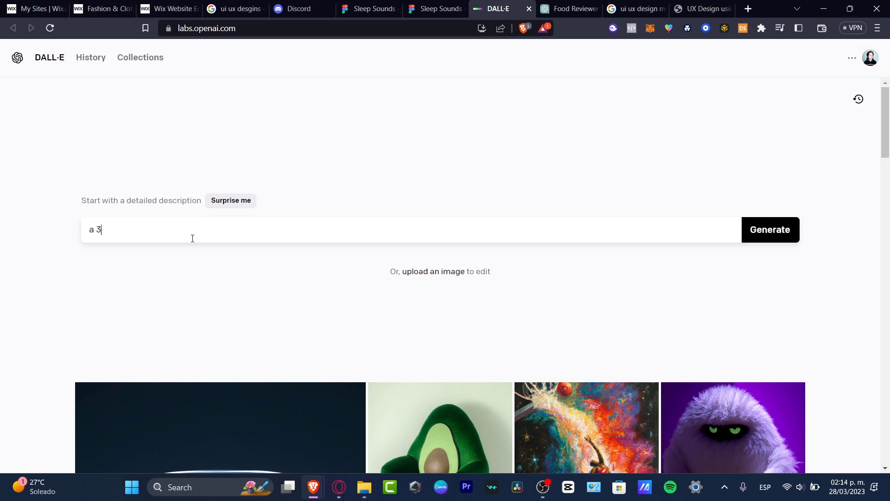
pyautogui.write('d render of a zodiac symbol for a UI des')
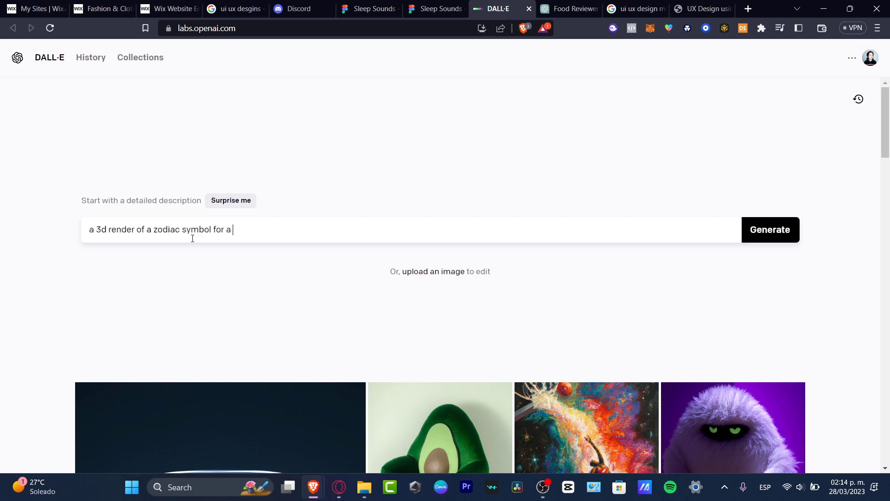
pyautogui.write('igns, HQ, 4K,')
pyautogui.press('Return')
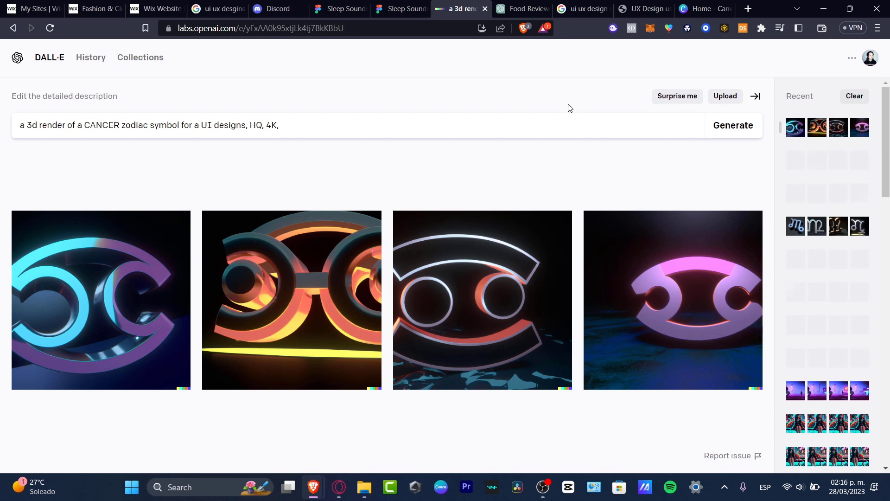
# - From the Sleep Sounds kit, go to your own account's recent files
pyautogui.click(338, 8)
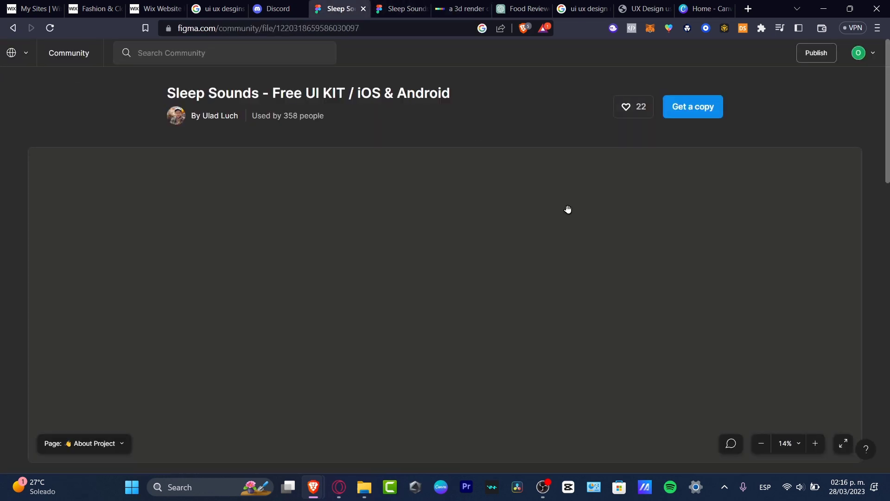
pyautogui.click(20, 55)
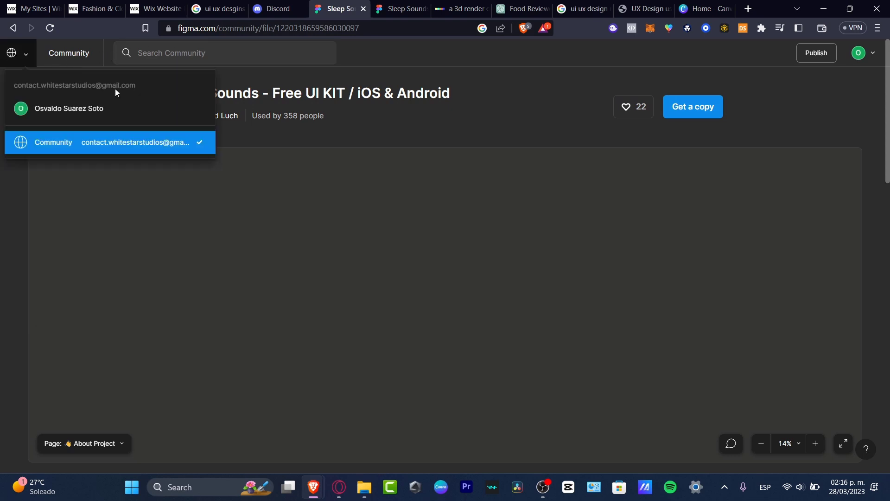
pyautogui.click(98, 107)
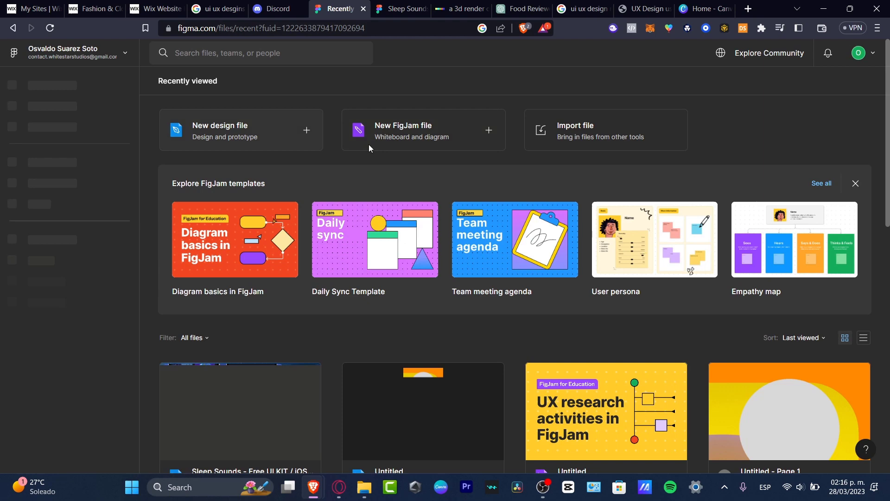
# - Browse all the FigJam templates on Figma Community
pyautogui.moveTo(605, 279)
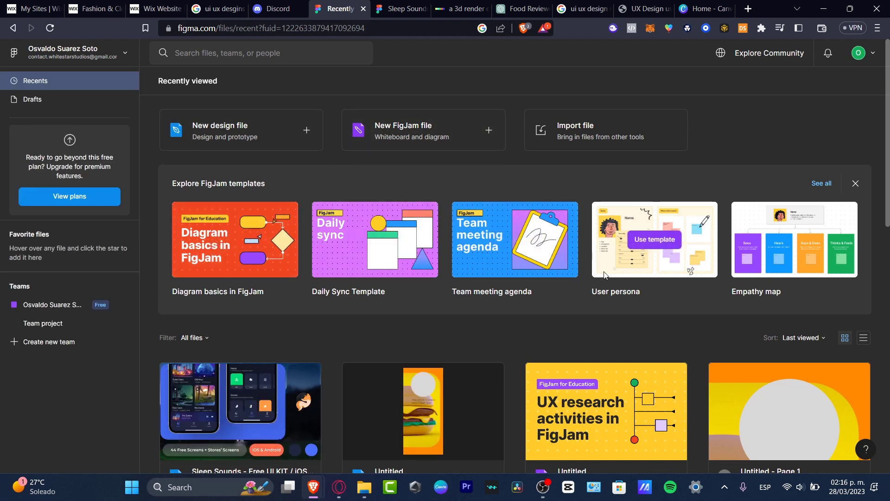
pyautogui.scroll(-6, 605, 275)
pyautogui.scroll(6, 604, 275)
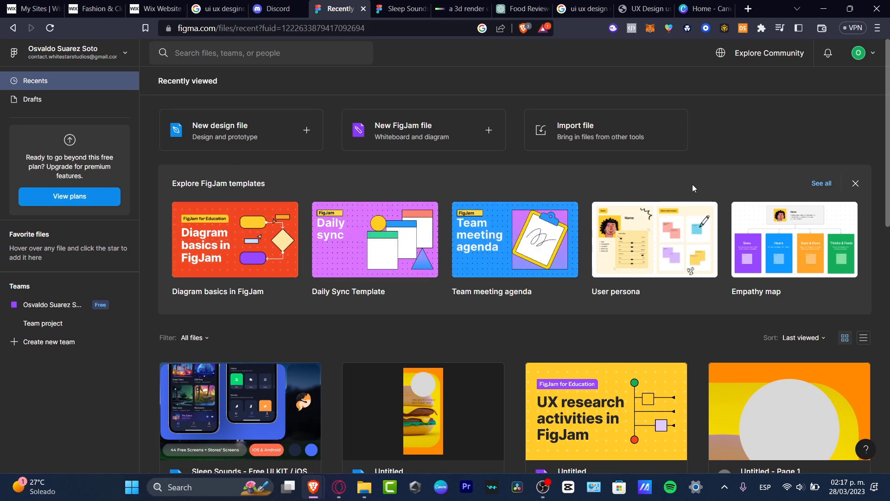
pyautogui.click(826, 184)
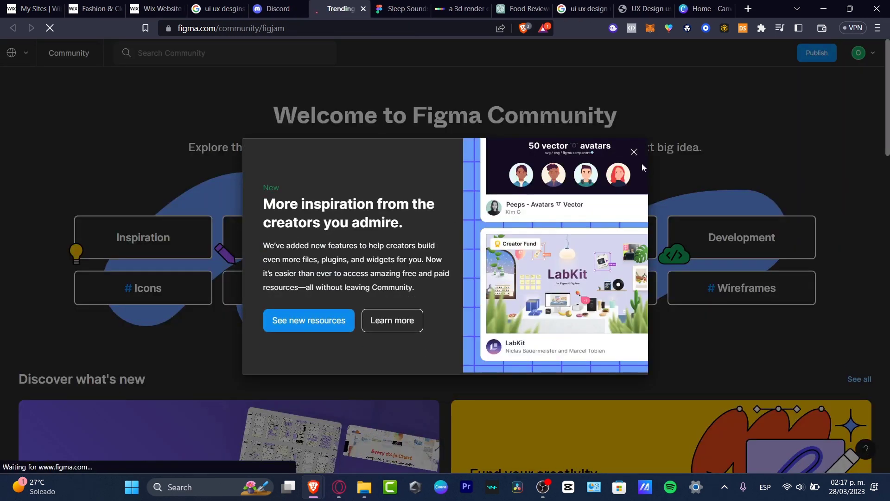
# - Filter Community's mobile-tagged resources to free ones, then return to the Sleep Sounds file
pyautogui.click(634, 152)
pyautogui.click(591, 289)
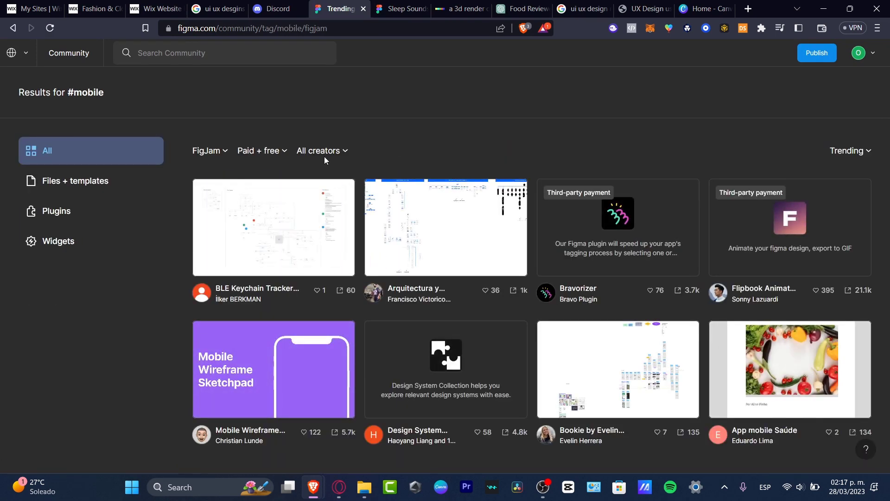
pyautogui.click(274, 151)
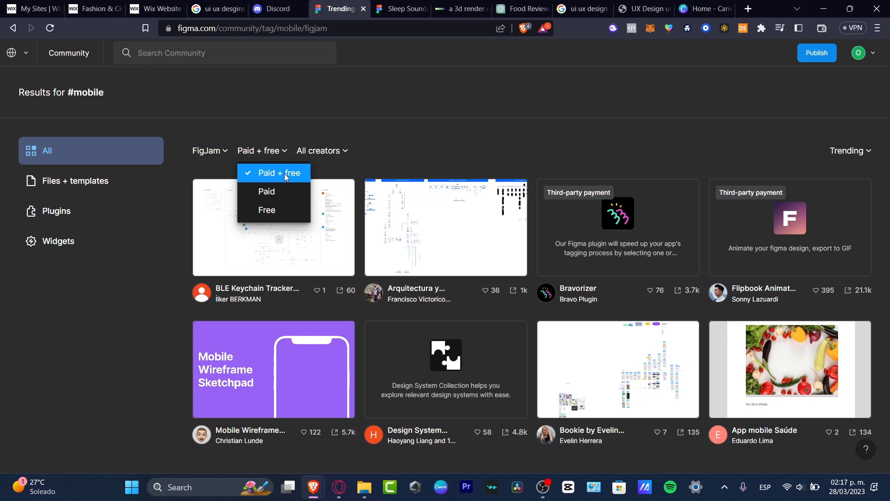
pyautogui.click(287, 210)
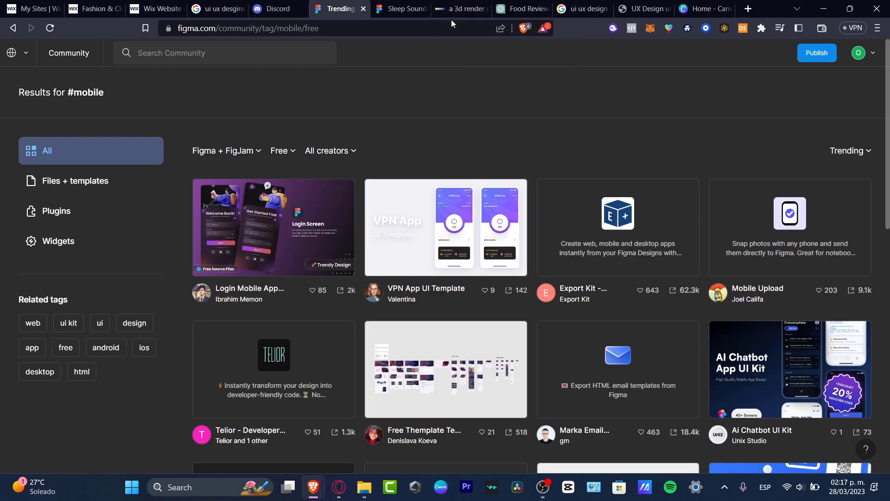
pyautogui.click(398, 8)
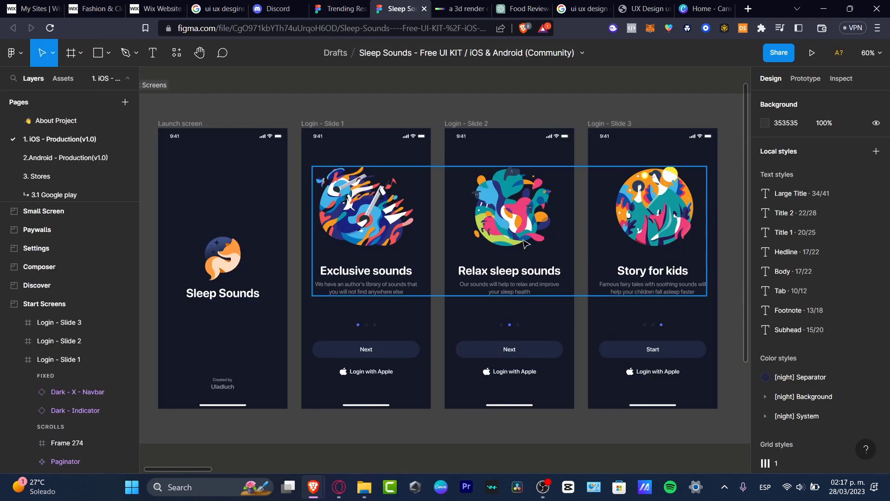
# - Remove the logo group and slide artwork and headings, then return to the DALL·E results
pyautogui.click(218, 242)
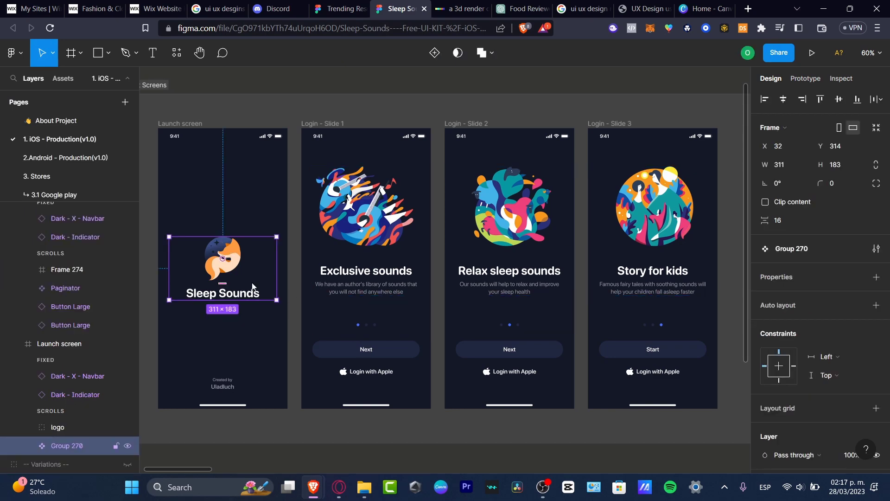
pyautogui.hotkey('ctrl', 'z')
pyautogui.hotkey('ctrl', 'z')
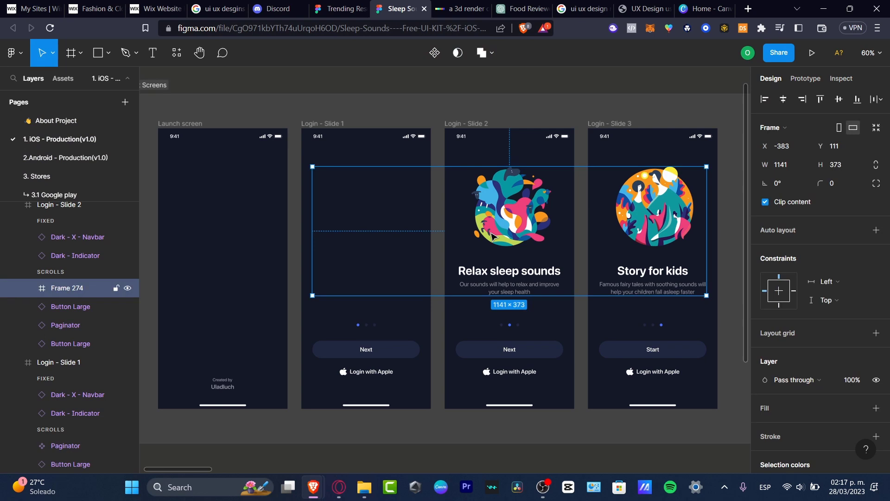
pyautogui.hotkey('ctrl', 'z')
pyautogui.hotkey('ctrl', 'z')
pyautogui.hotkey('ctrl', 'z')
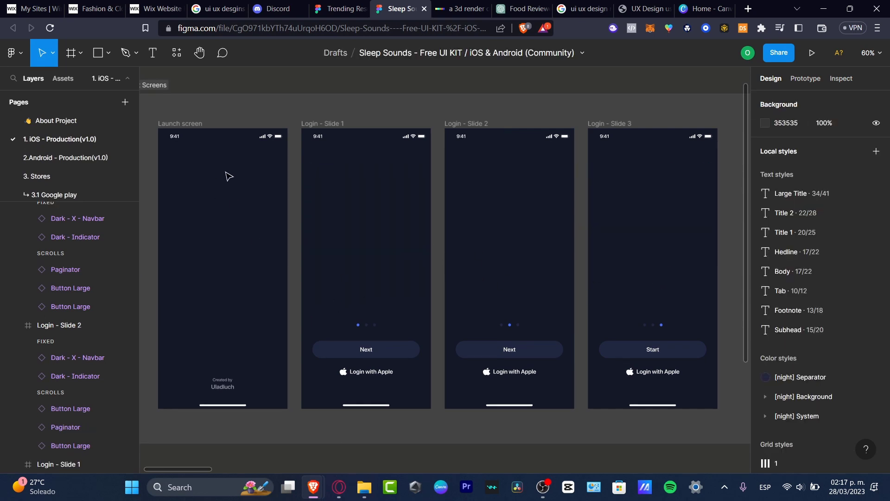
pyautogui.click(462, 8)
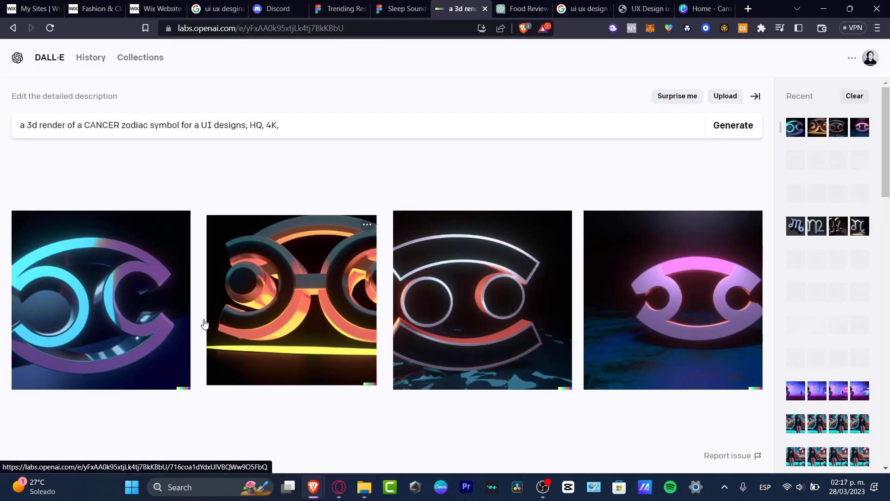
# - Outpaint the first Cancer render by generating fill in a frame past its left edge
pyautogui.click(139, 294)
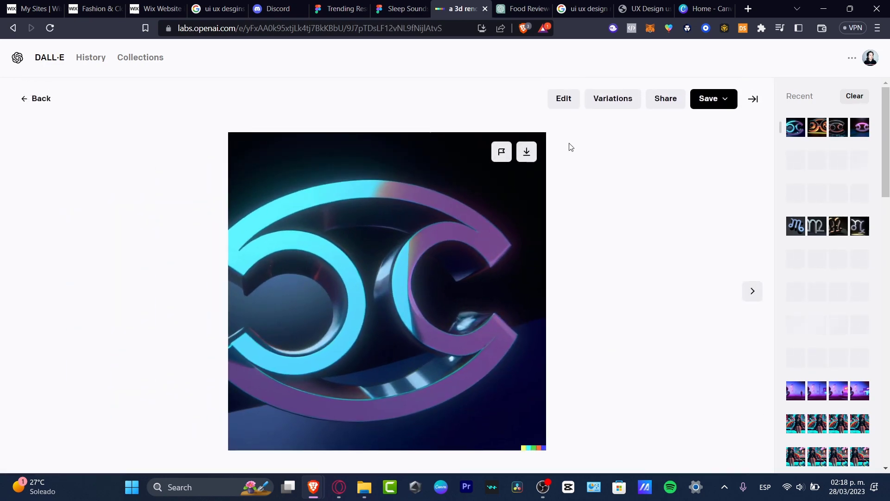
pyautogui.click(571, 96)
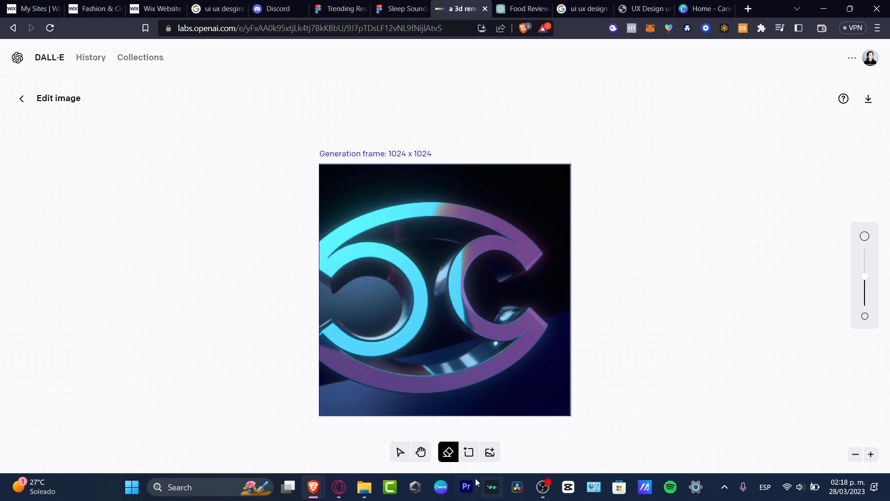
pyautogui.click(468, 456)
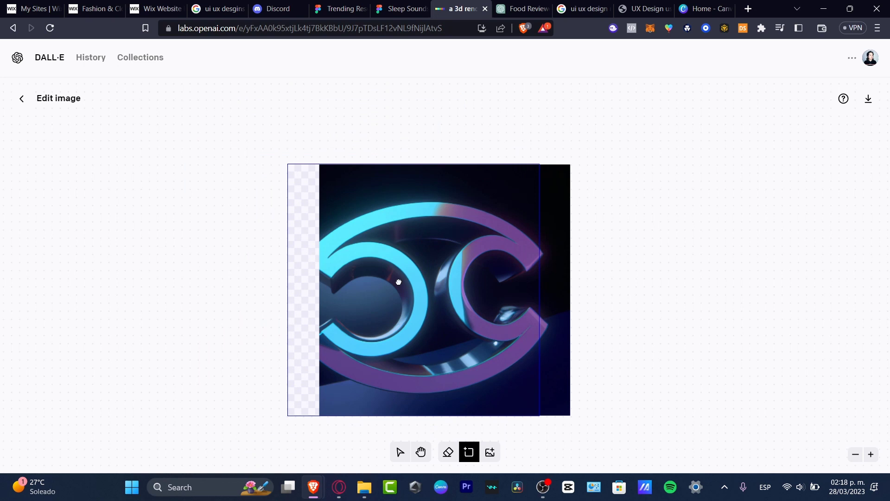
pyautogui.click(384, 283)
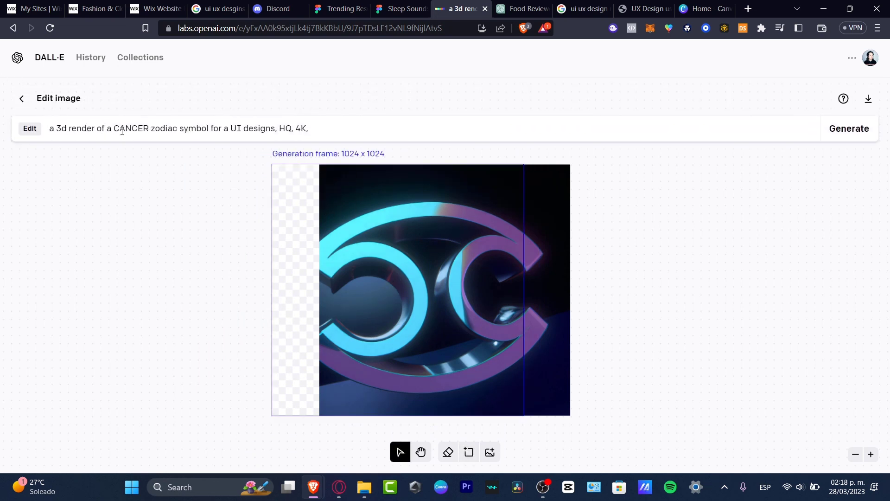
pyautogui.click(862, 136)
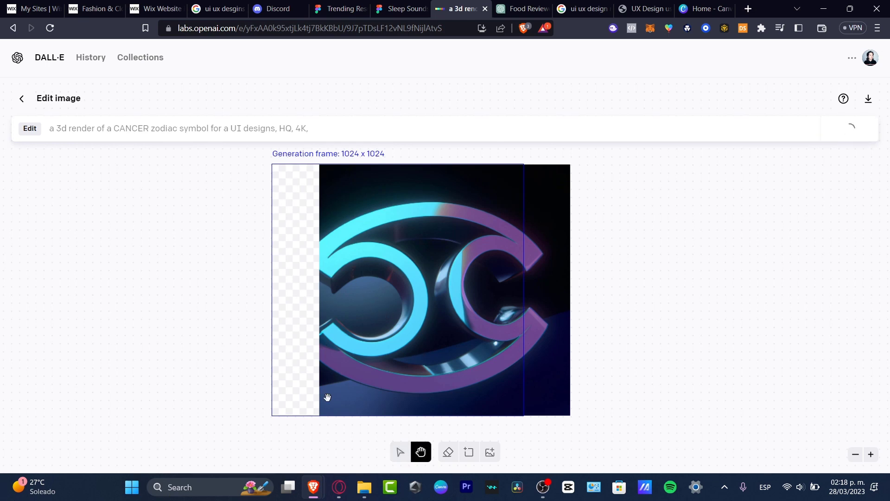
# - Compare the outpainting variants and accept the chosen extended Cancer symbol
pyautogui.click(386, 426)
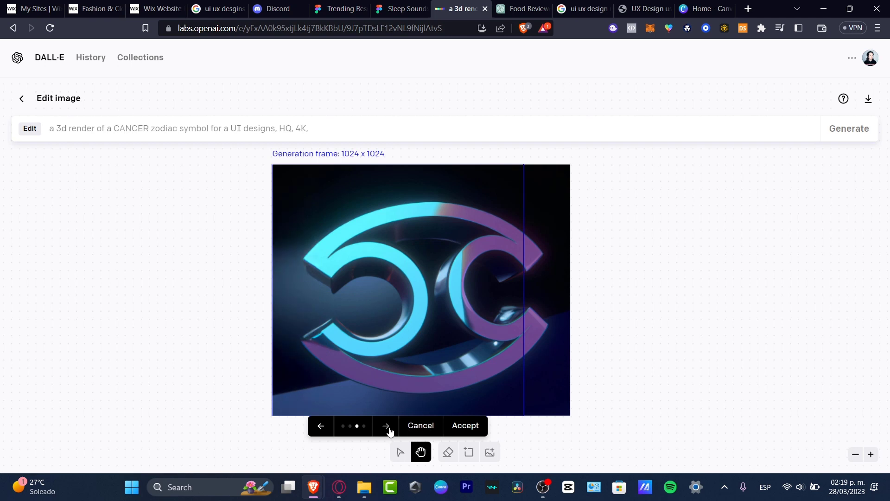
pyautogui.click(387, 426)
pyautogui.click(387, 426)
pyautogui.click(386, 426)
pyautogui.click(465, 425)
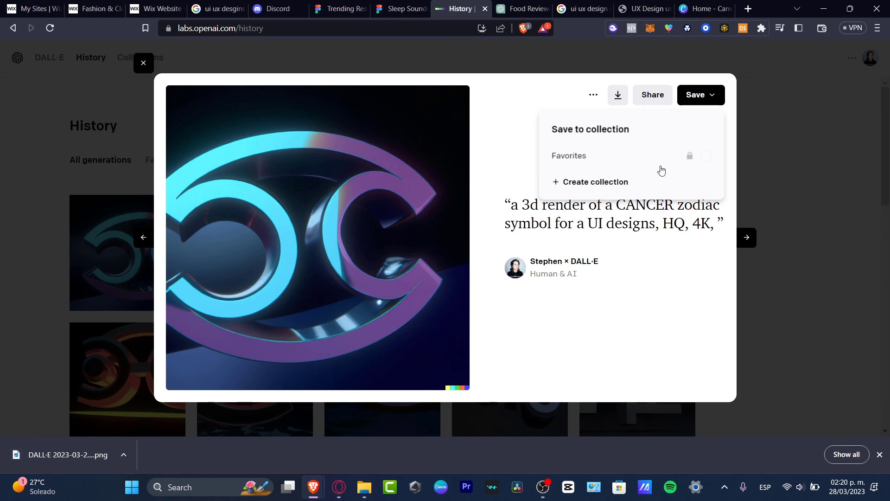
pyautogui.click(704, 9)
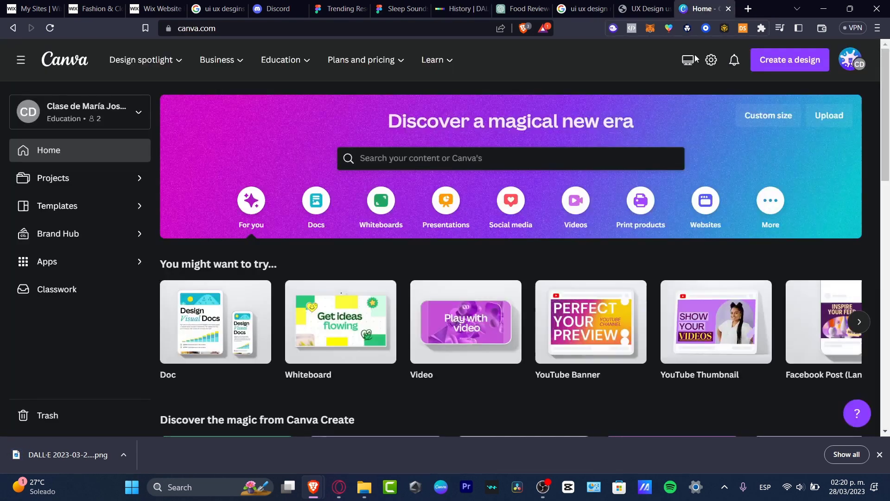
# - Create a 1000×1000 px custom Canva design with the Cancer image filling the page
pyautogui.click(784, 54)
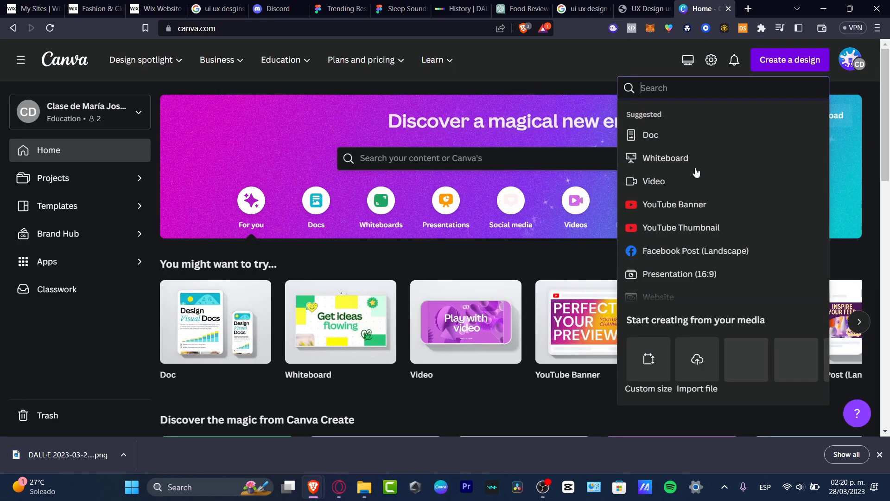
pyautogui.click(648, 357)
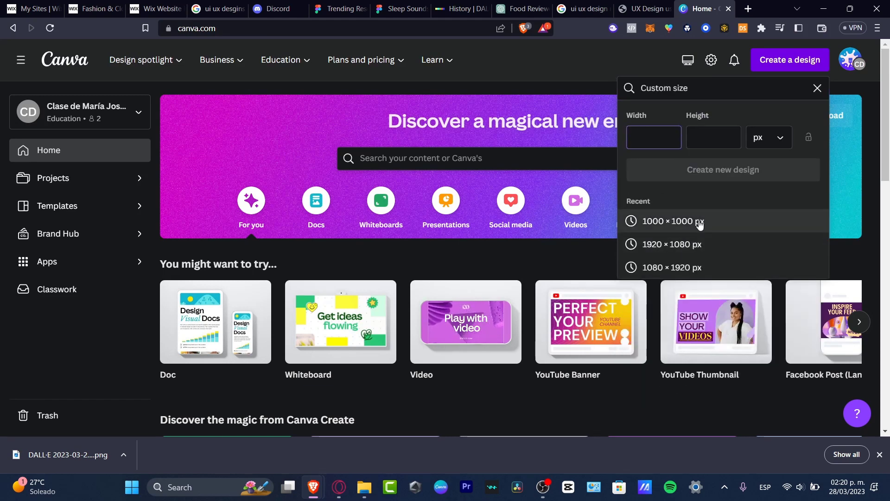
pyautogui.click(697, 222)
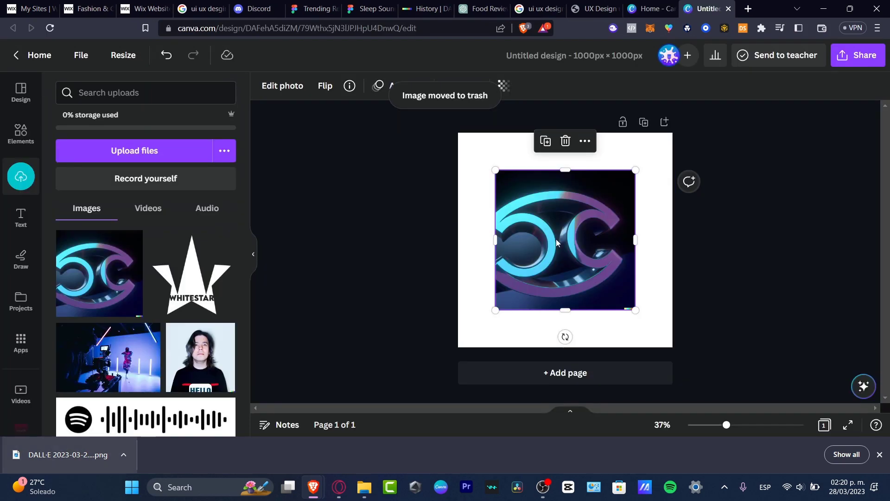
pyautogui.moveTo(556, 241); pyautogui.dragTo(519, 278)
pyautogui.moveTo(598, 208); pyautogui.dragTo(669, 145)
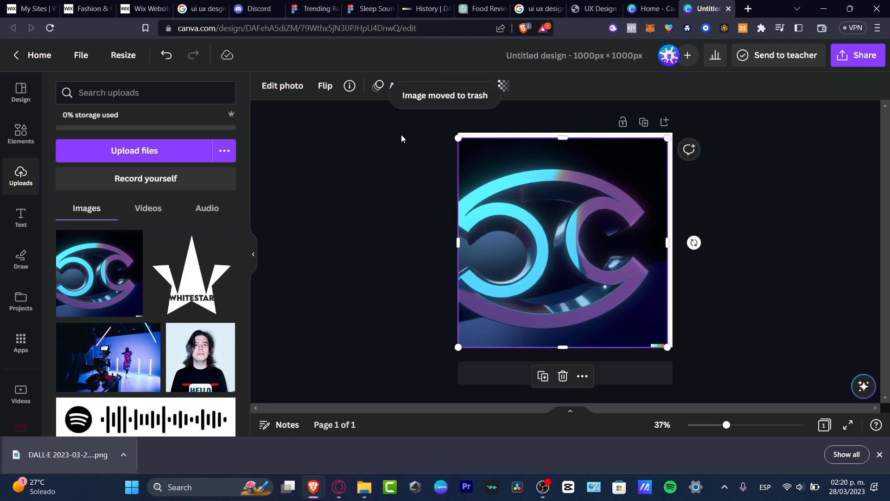
# - Run BG Remover on the Cancer image and brush out part of it
pyautogui.click(292, 86)
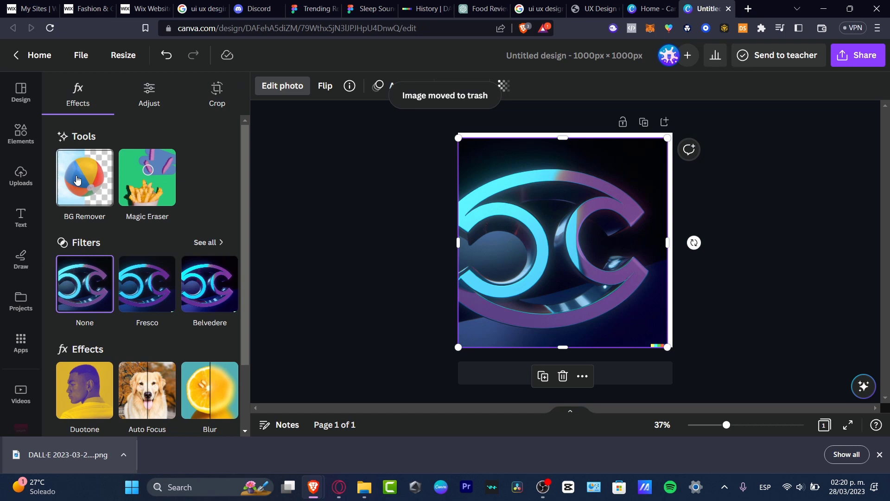
pyautogui.click(84, 177)
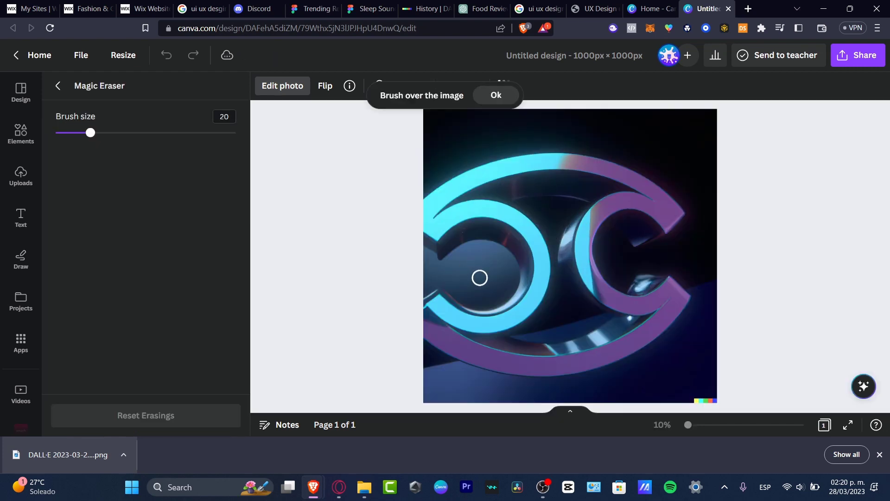
pyautogui.moveTo(479, 276); pyautogui.dragTo(480, 266)
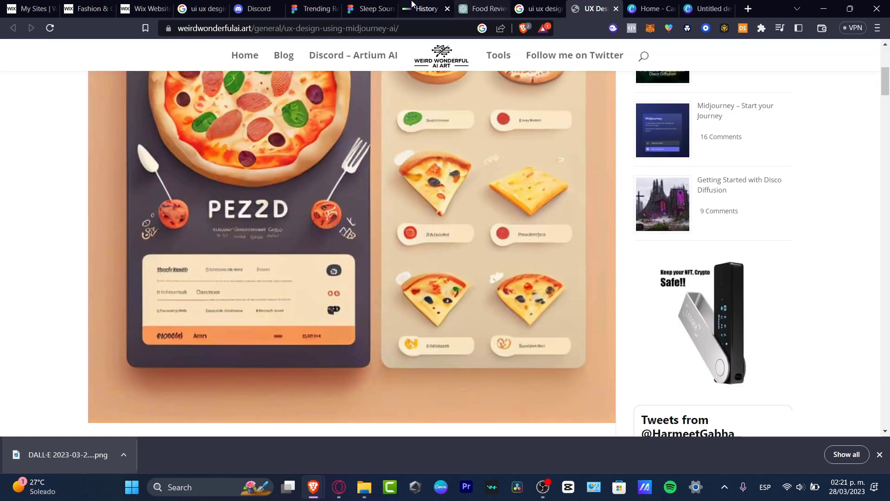
# - Place the downloaded DALL·E Cancer image into the Sleep Sounds file via File > Place image
pyautogui.click(359, 10)
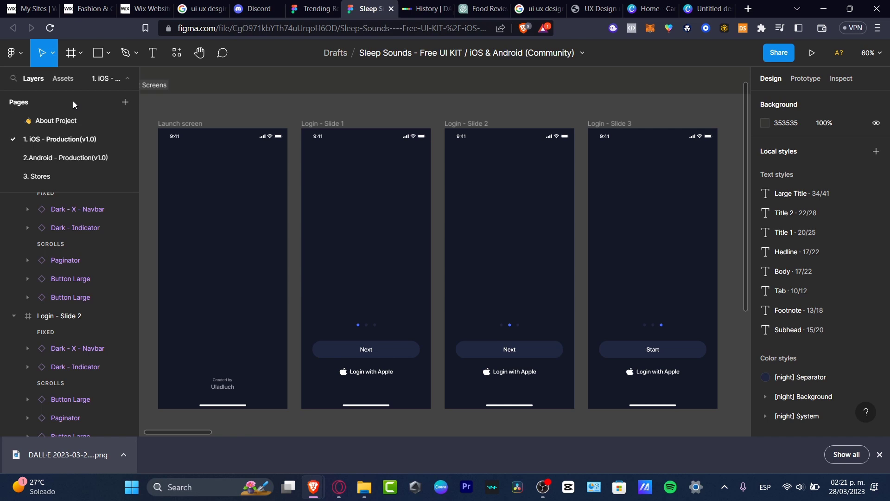
pyautogui.click(18, 55)
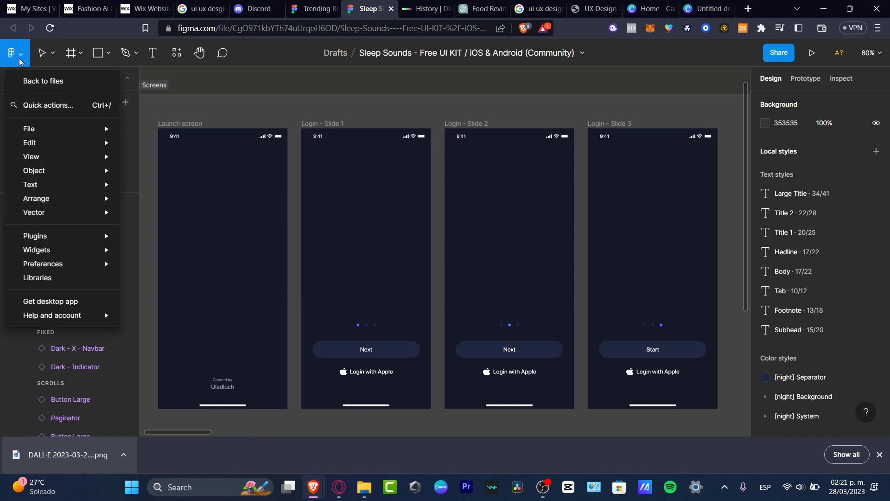
pyautogui.moveTo(60, 129)
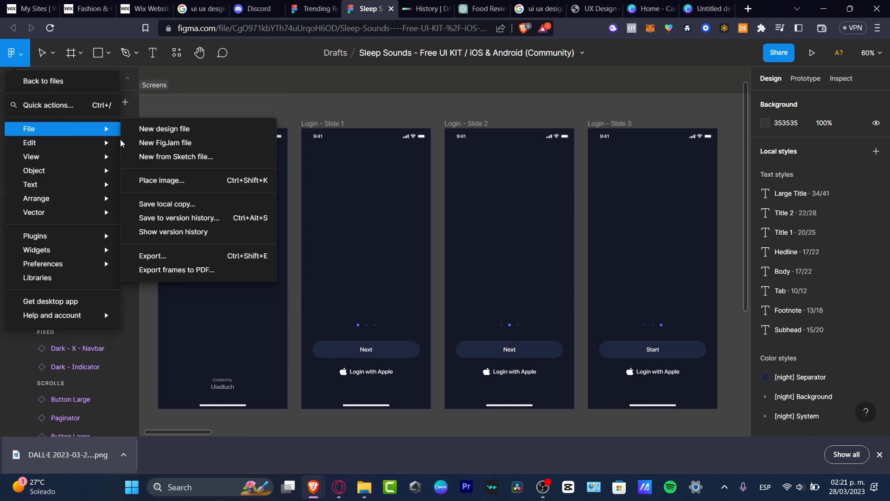
pyautogui.click(218, 182)
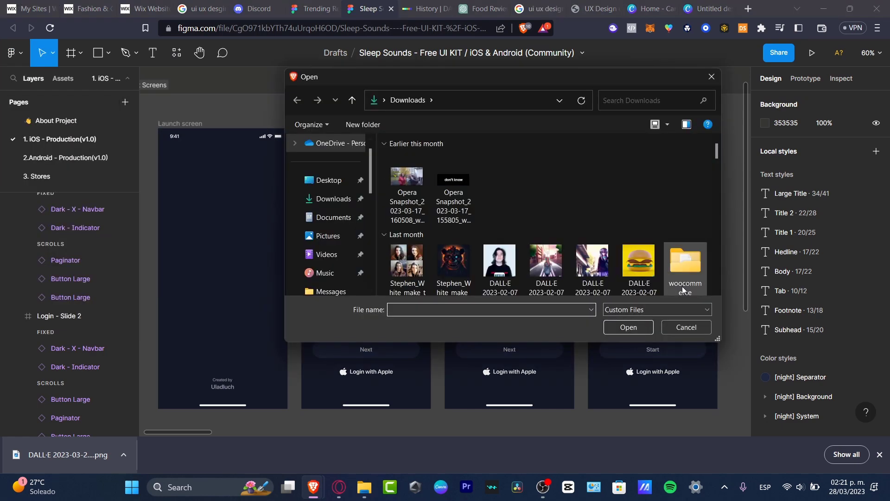
pyautogui.doubleClick(529, 219)
pyautogui.click(252, 251)
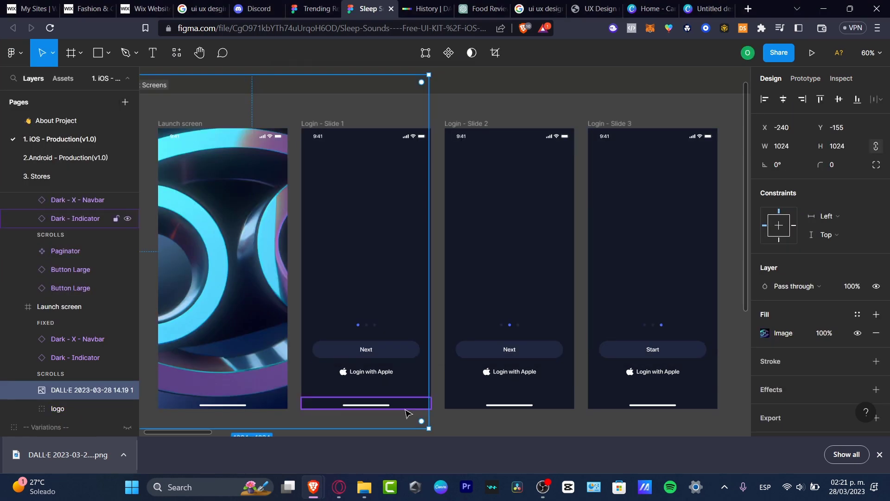
# - Resize the image to 376×391 and position it at X 0, Y 127 in the Launch screen
pyautogui.moveTo(435, 430); pyautogui.dragTo(250, 247)
pyautogui.moveTo(208, 204); pyautogui.dragTo(252, 295)
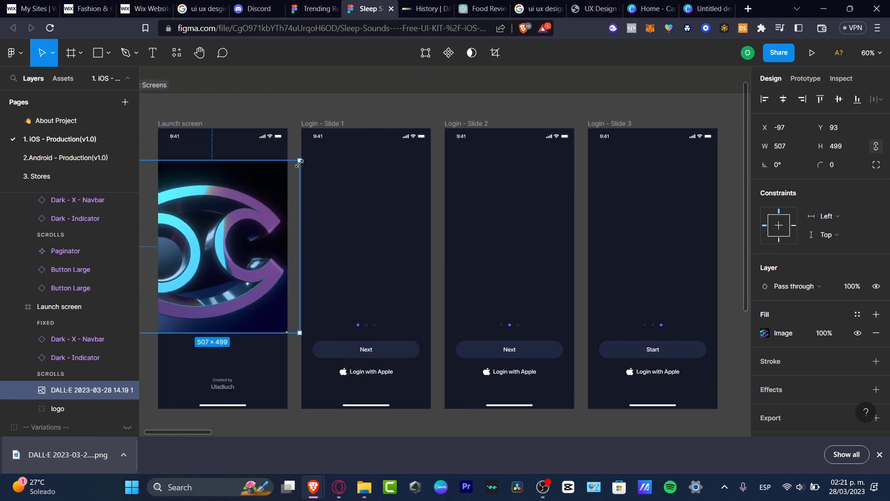
pyautogui.moveTo(294, 165); pyautogui.dragTo(255, 197)
pyautogui.moveTo(209, 263); pyautogui.dragTo(241, 238)
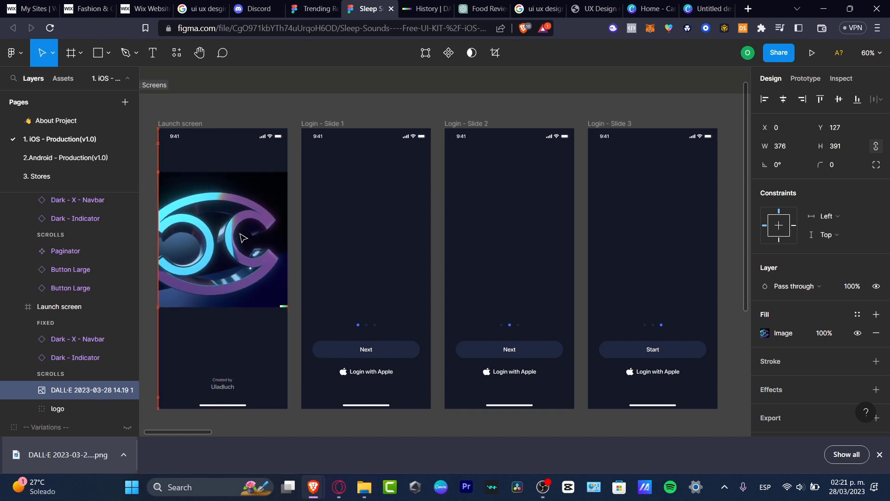
# - Mask the Cancer image with an ellipse, sized 396×415 at X -35, Y 92
pyautogui.click(105, 57)
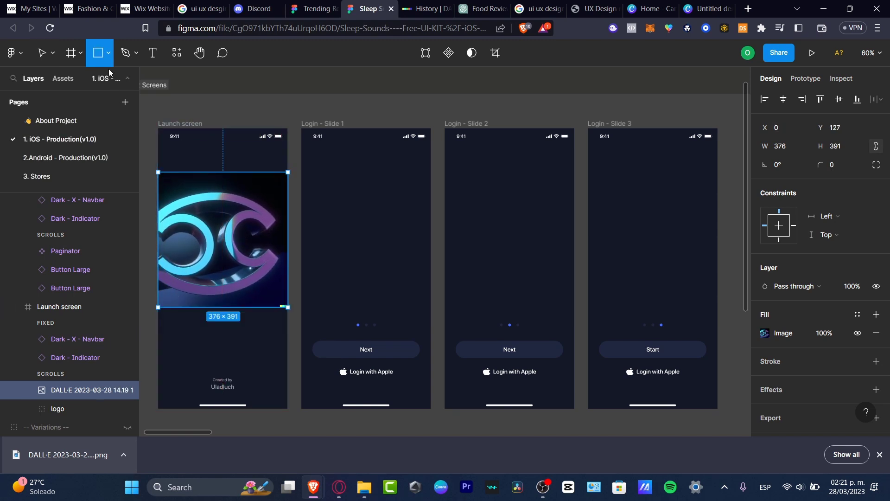
pyautogui.click(108, 58)
pyautogui.click(105, 121)
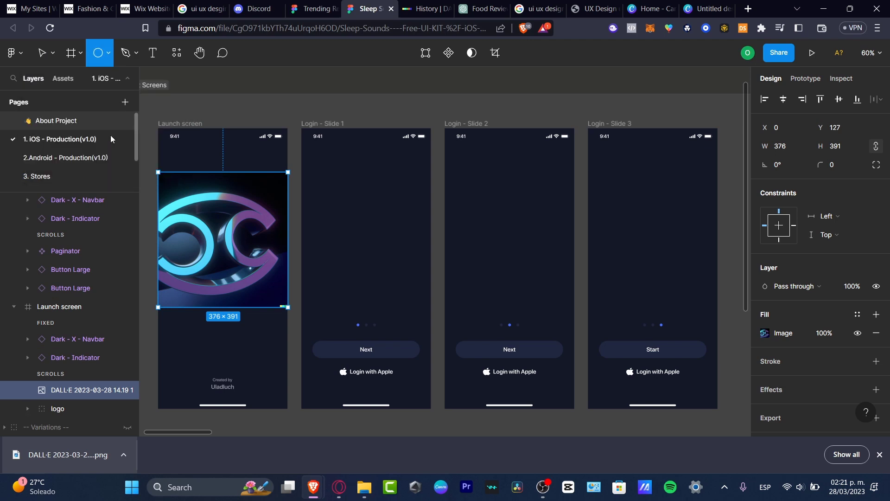
pyautogui.moveTo(181, 240); pyautogui.dragTo(222, 298)
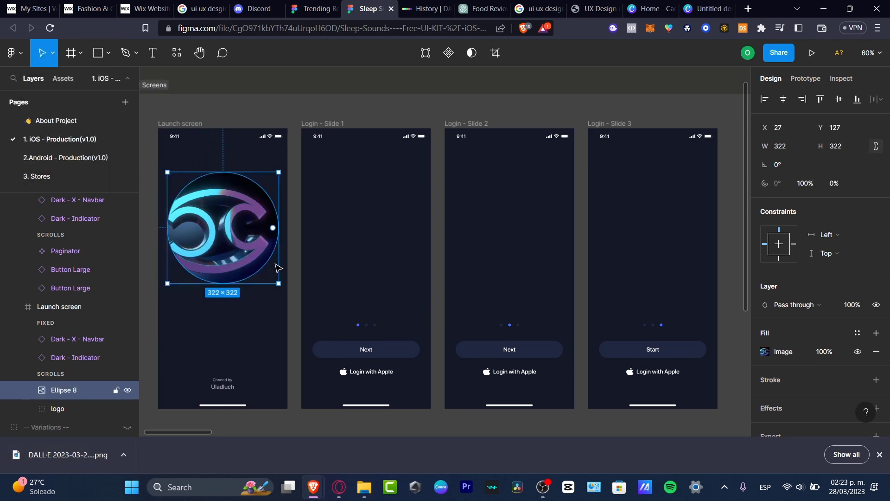
pyautogui.moveTo(278, 283); pyautogui.dragTo(304, 315)
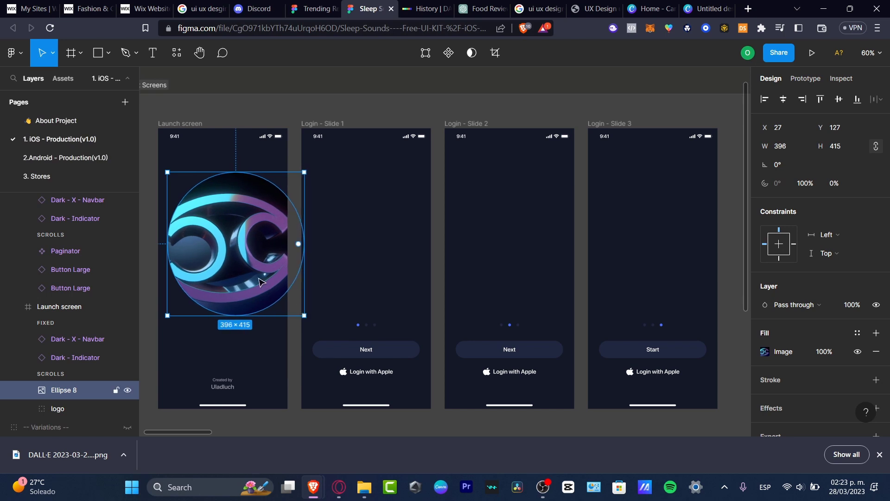
pyautogui.moveTo(258, 282); pyautogui.dragTo(240, 271)
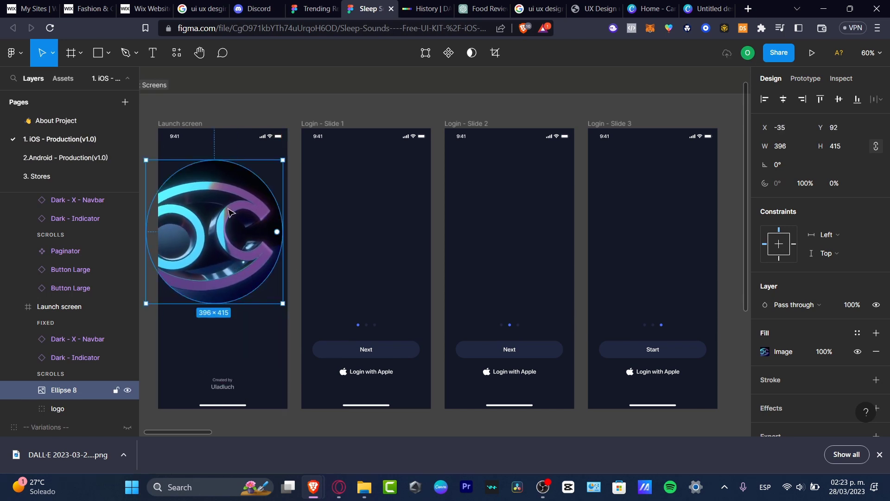
# - Add the title 'ZODIAC READER' just under the Cancer circle
pyautogui.click(154, 54)
pyautogui.click(184, 320)
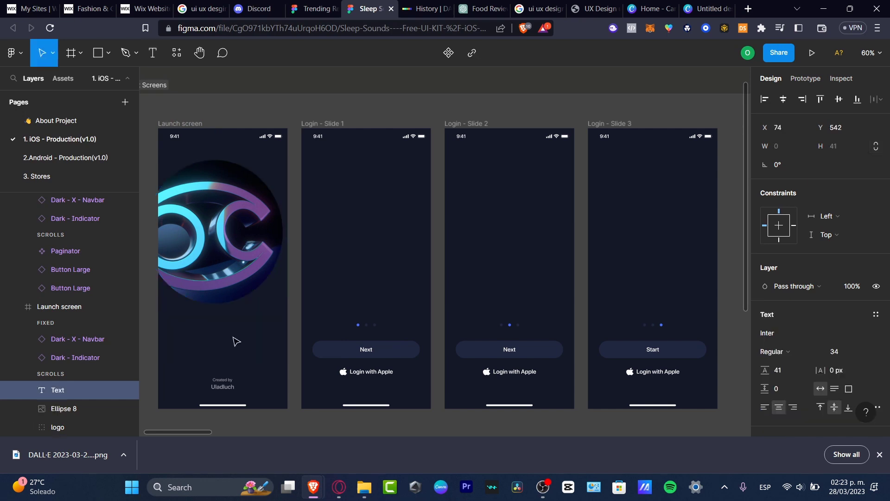
pyautogui.write('d')
pyautogui.press('BackSpace')
pyautogui.write('S')
pyautogui.write('ODIAC')
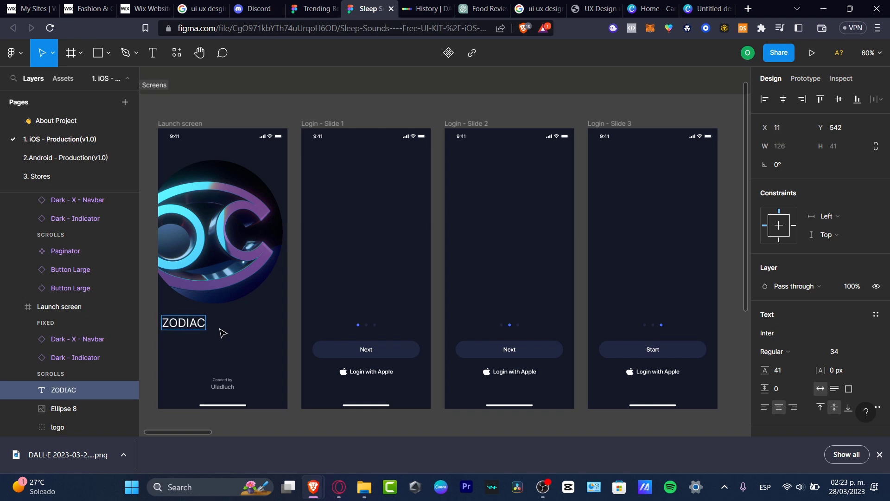
pyautogui.write(' READER')
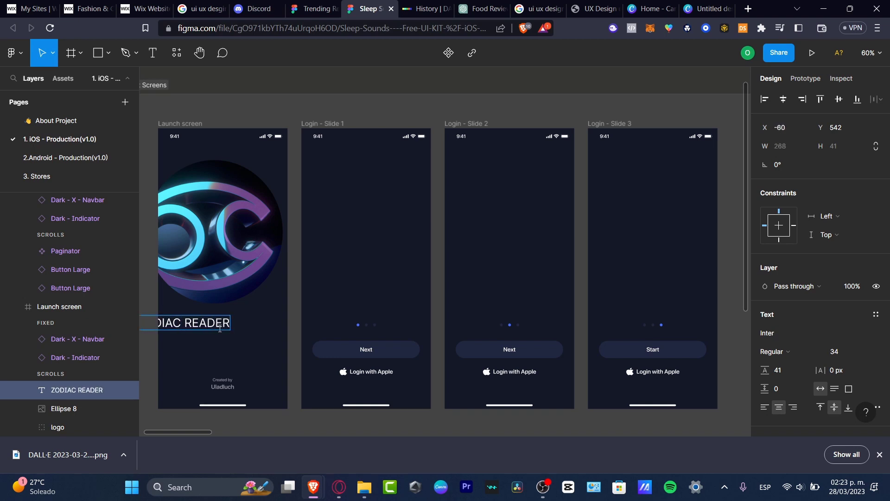
pyautogui.press('Escape')
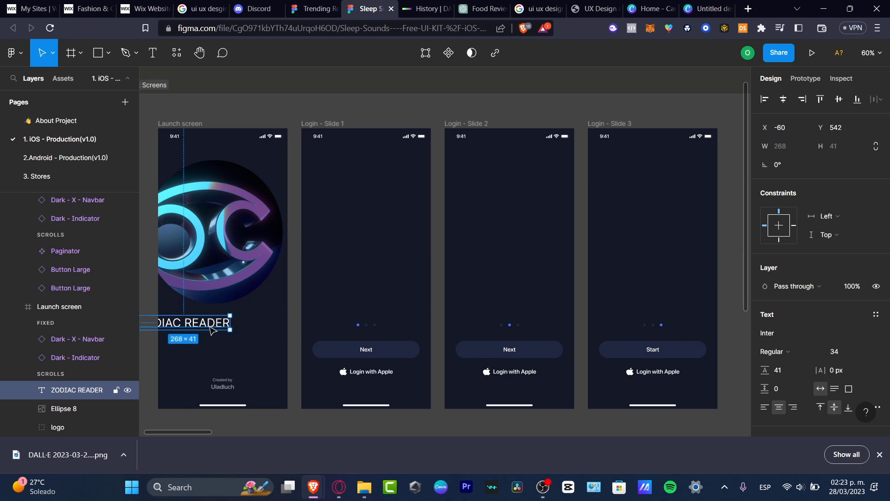
pyautogui.moveTo(211, 330); pyautogui.dragTo(268, 306)
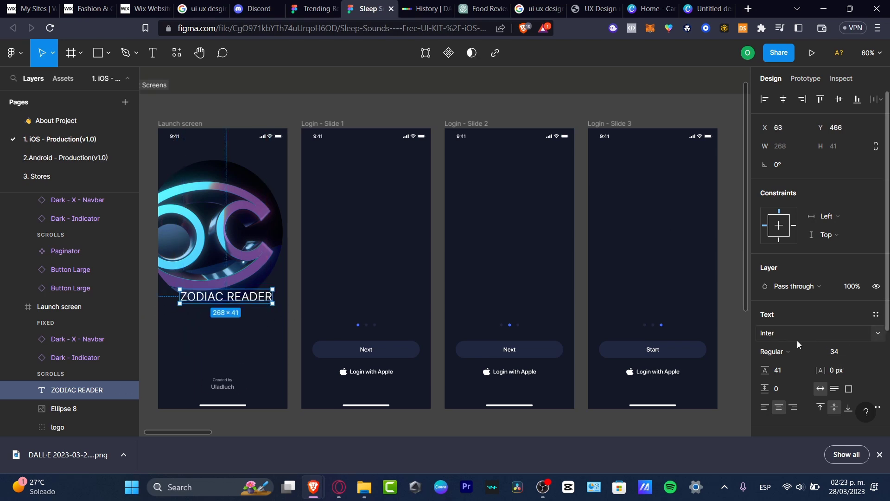
# - Choose a serif font for the title from the font list
pyautogui.click(871, 336)
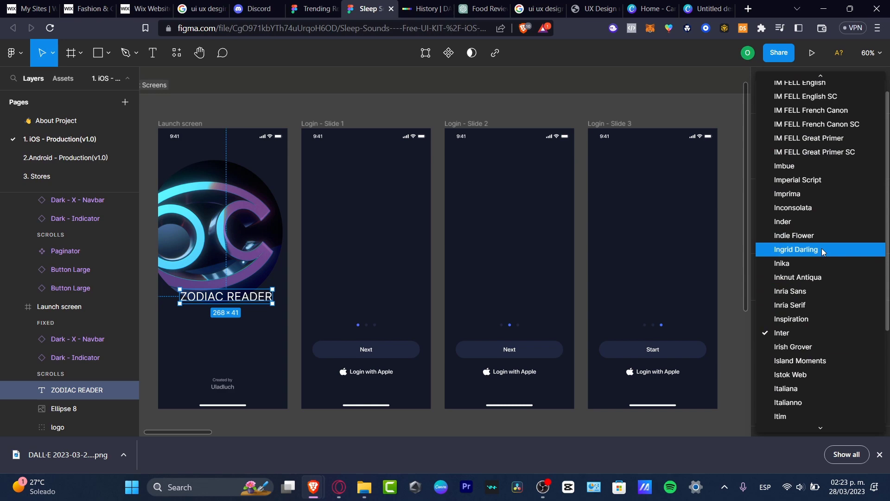
pyautogui.scroll(-5, 824, 255)
pyautogui.scroll(15, 824, 254)
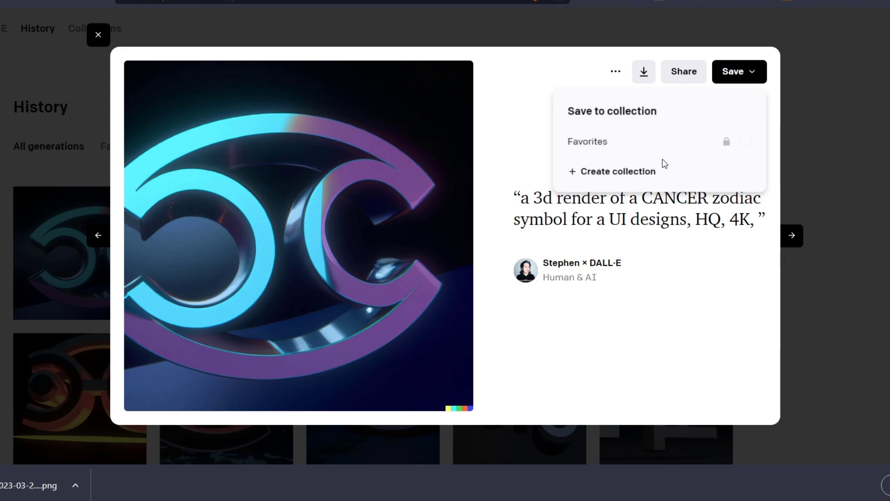
# - Close the enlarged Cancer symbol image, go to DALL·E's create page, then return to the Figma file
pyautogui.click(783, 177)
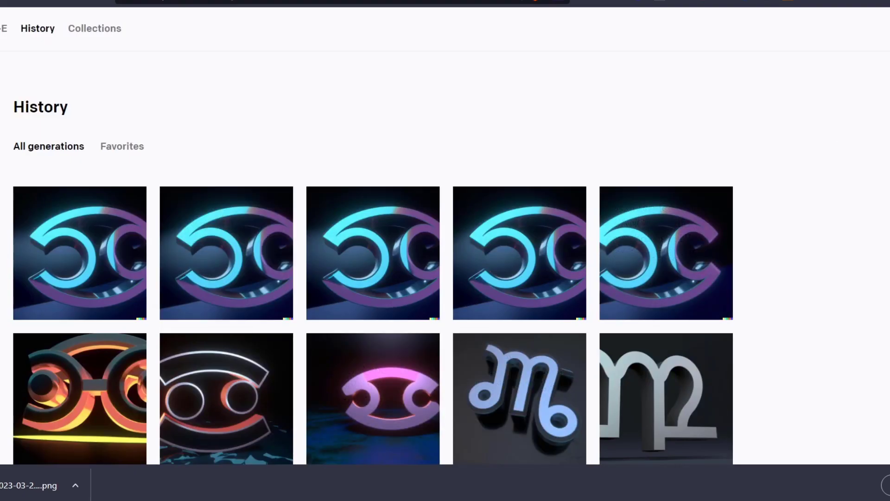
pyautogui.click(4, 29)
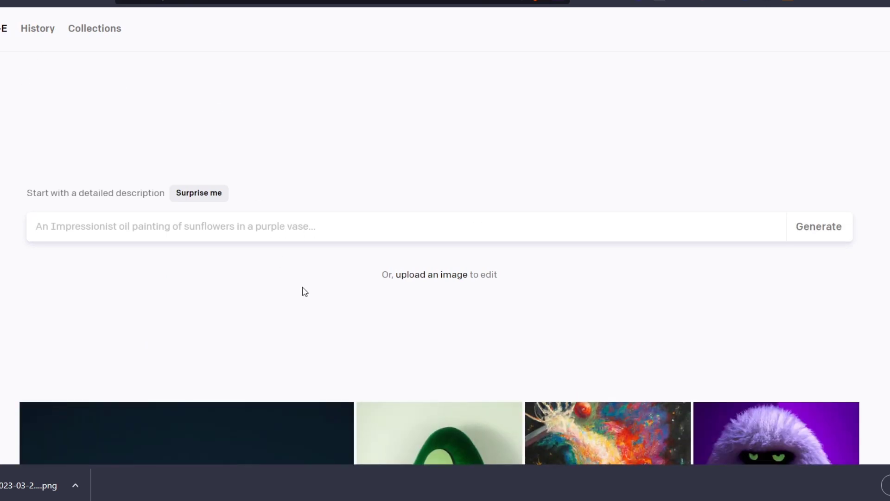
pyautogui.scroll(-8, 298, 298)
pyautogui.scroll(8, 290, 298)
pyautogui.hotkey('ctrl', 'Tab')
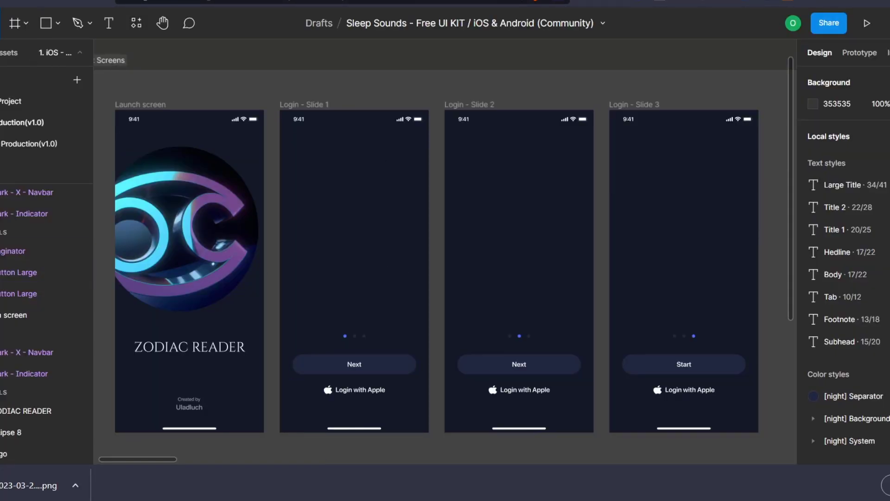
# - Place the astronaut-riding-orca image from Downloads onto Login - Slide 1
pyautogui.click(4, 23)
pyautogui.moveTo(10, 110)
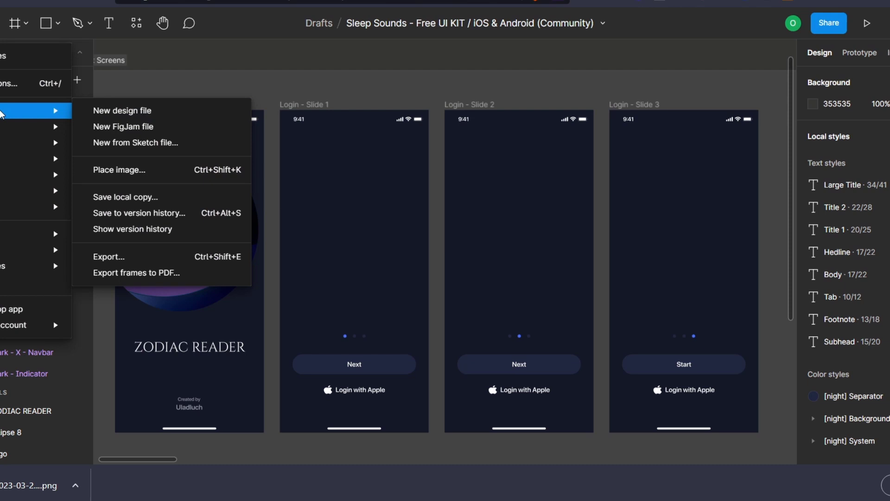
pyautogui.click(150, 173)
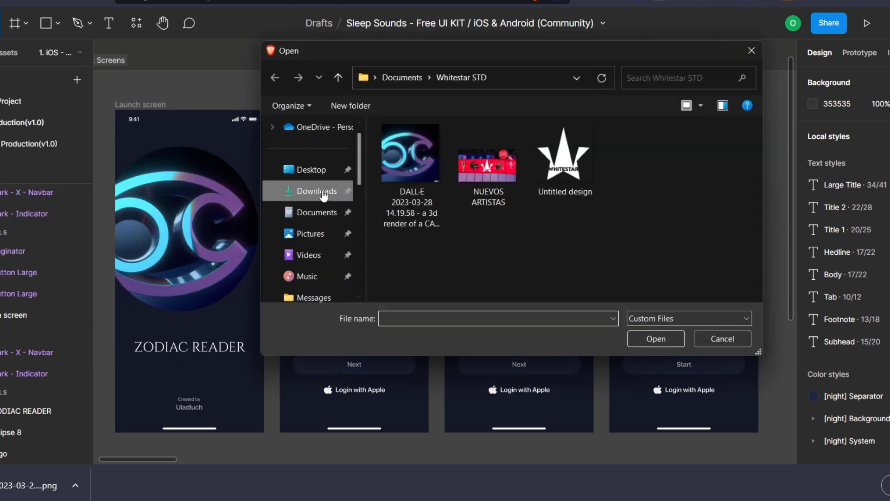
pyautogui.click(323, 195)
pyautogui.scroll(-5, 611, 268)
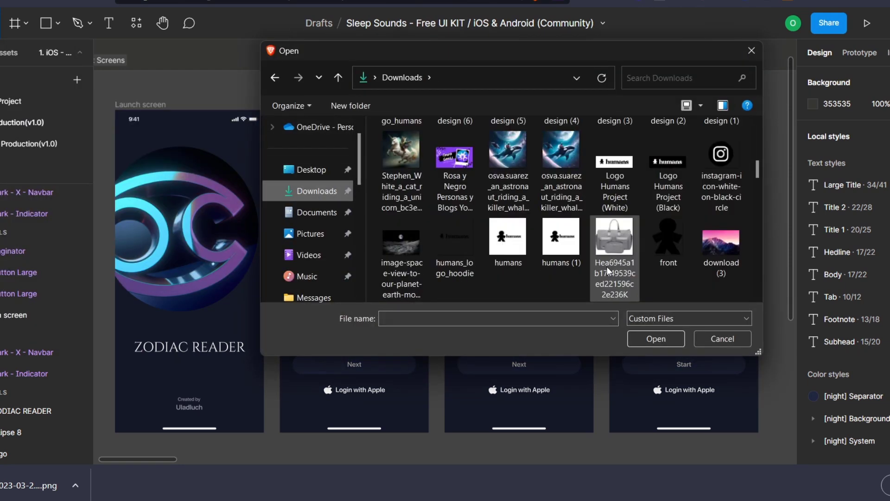
pyautogui.click(525, 161)
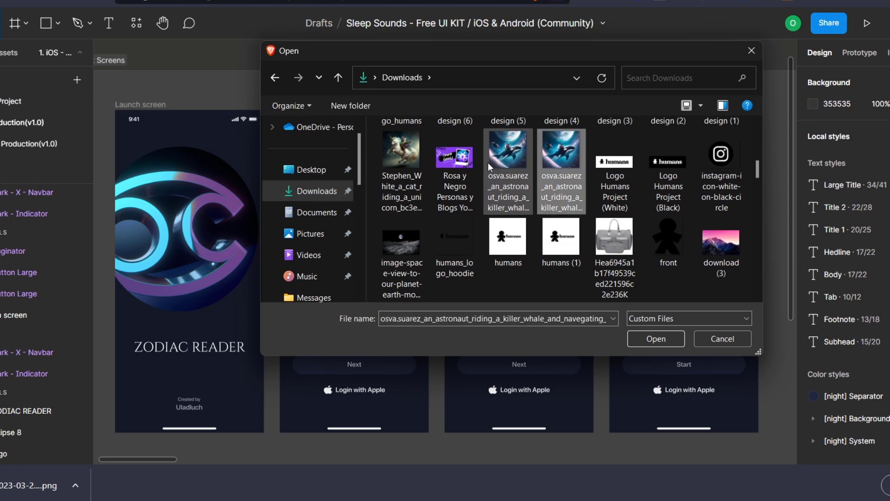
pyautogui.click(663, 342)
pyautogui.click(314, 208)
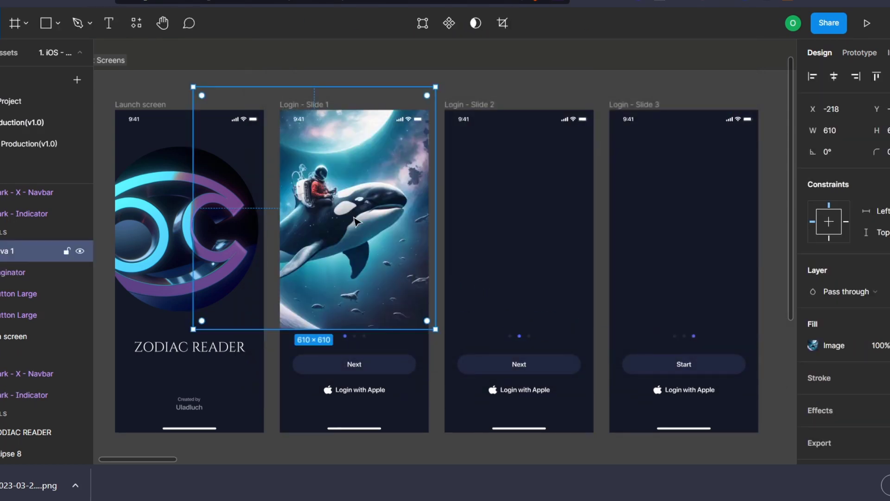
pyautogui.moveTo(354, 222); pyautogui.dragTo(367, 281)
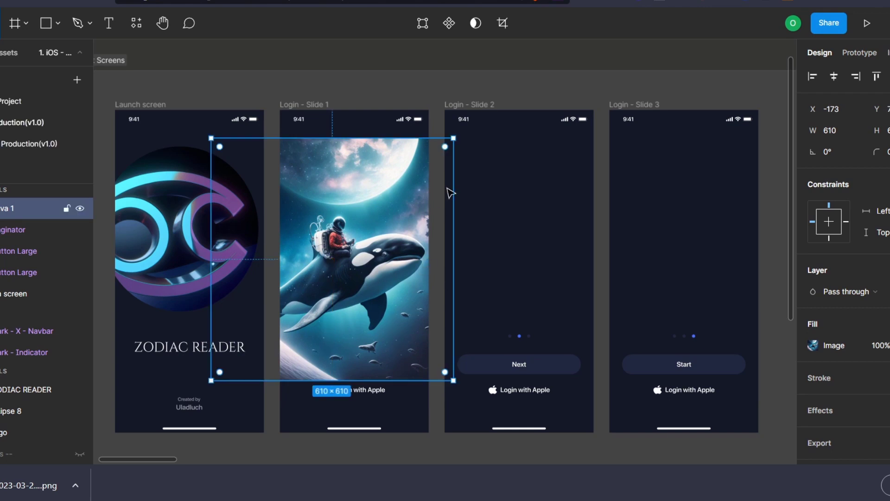
# - Round the orca image into a 500×532 circle and layer it behind the page dots
pyautogui.moveTo(446, 146); pyautogui.dragTo(360, 234)
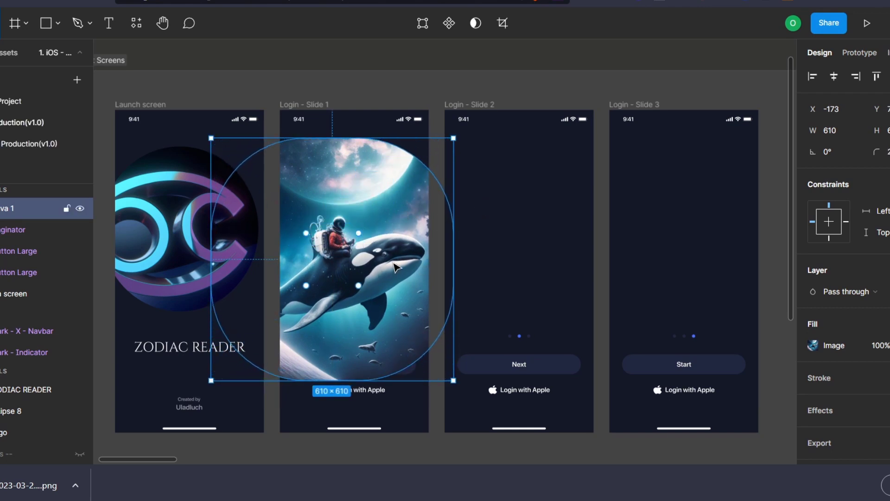
pyautogui.moveTo(385, 274); pyautogui.dragTo(408, 273)
pyautogui.moveTo(478, 138); pyautogui.dragTo(433, 159)
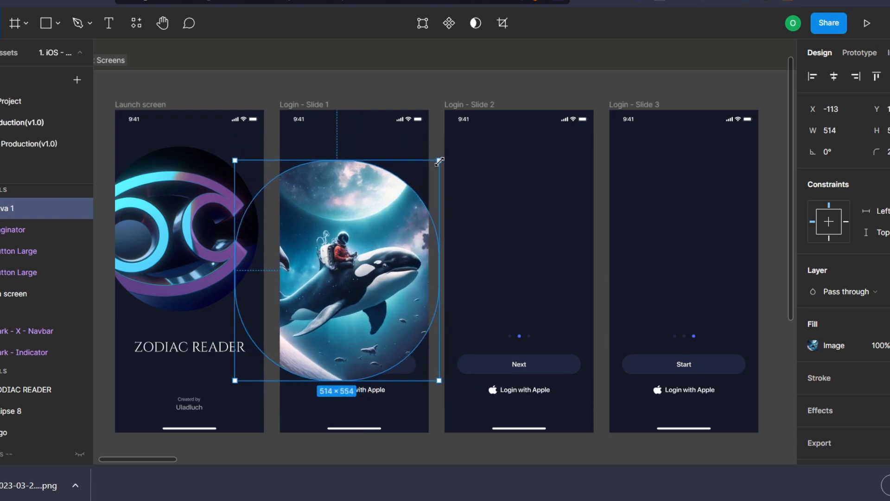
pyautogui.moveTo(388, 249); pyautogui.dragTo(402, 215)
pyautogui.moveTo(398, 274)
pyautogui.mouseDown()
pyautogui.moveTo(401, 223)
pyautogui.moveTo(399, 273)
pyautogui.mouseUp()
pyautogui.moveTo(35, 220); pyautogui.dragTo(38, 261)
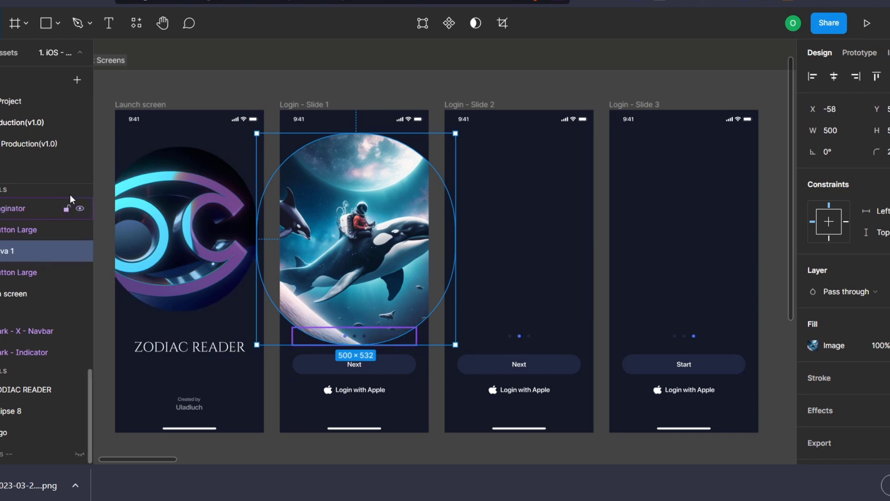
# - Create an empty Cinzel 41 text box inside Login - Slide 1
pyautogui.click(111, 25)
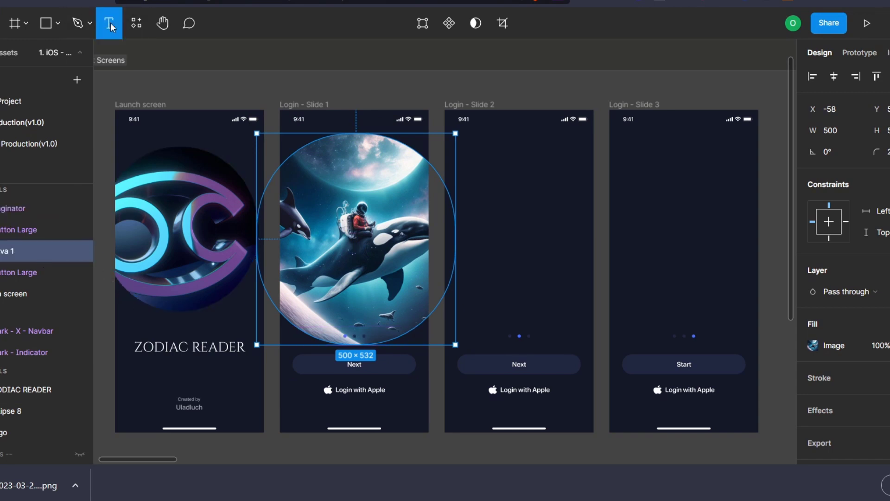
pyautogui.click(339, 290)
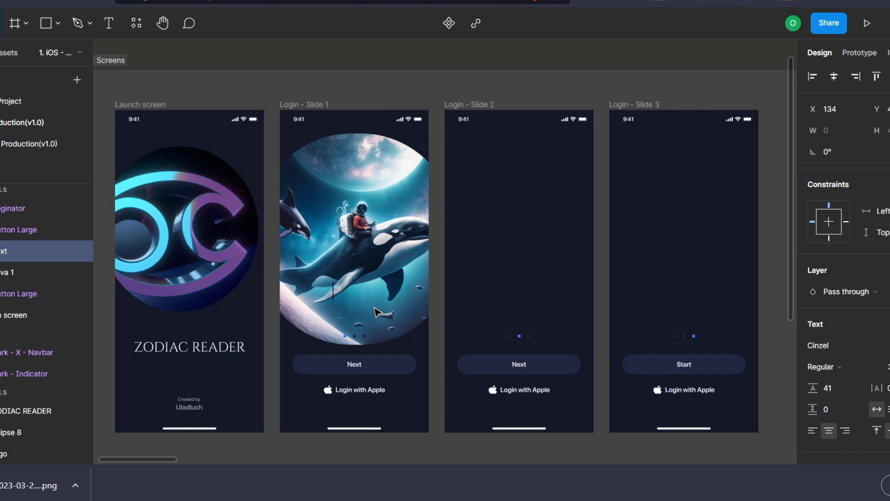
# - Switch from the DALL·E page over to the ChatGPT conversation
pyautogui.click(435, 2)
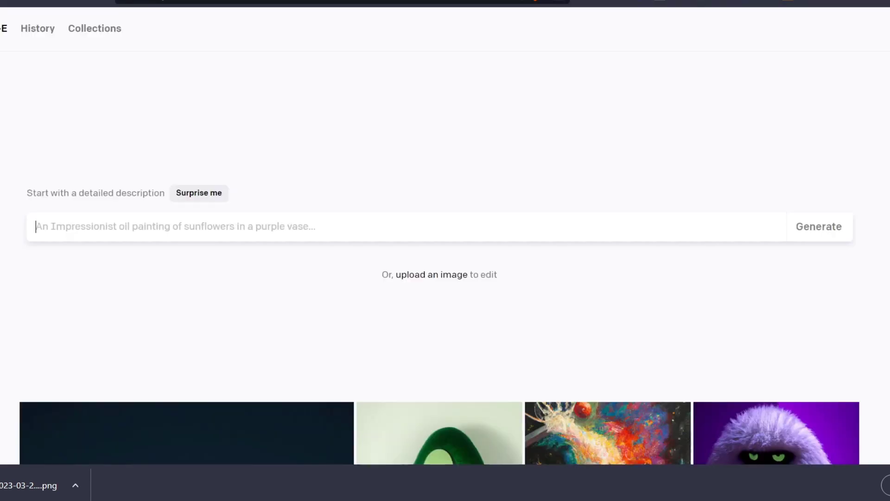
pyautogui.scroll(-5, 477, 280)
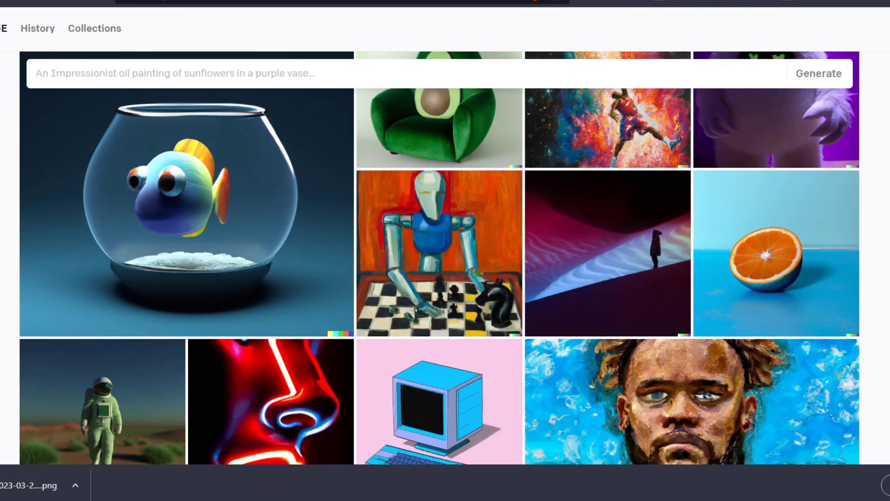
pyautogui.hotkey('ctrl', 'Tab')
pyautogui.scroll(5, 505, 154)
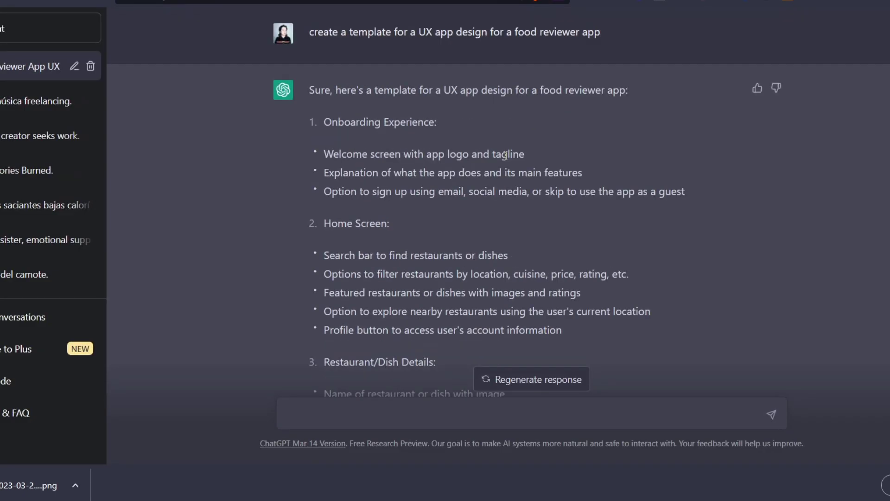
# - Send 'create a template for a UX app design about a Zodiac Match tool' and regenerate twice after errors
pyautogui.write('create a template for a')
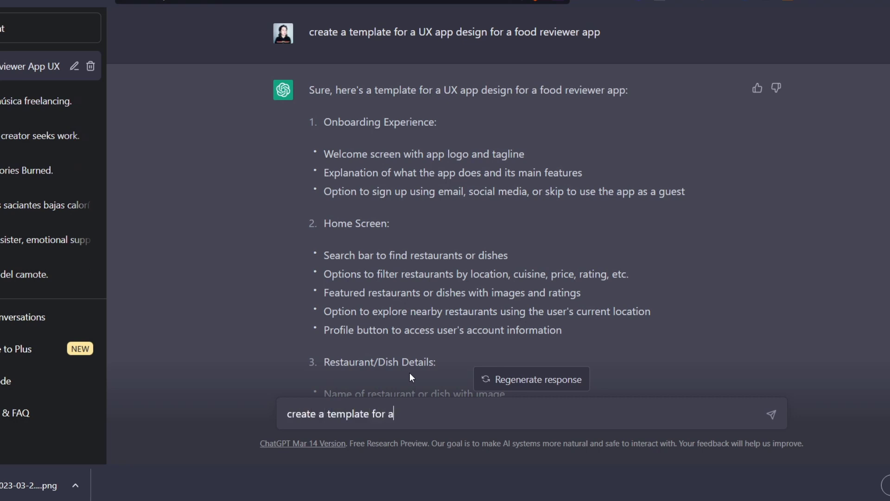
pyautogui.write(' UX app desig')
pyautogui.press('BackSpace')
pyautogui.press('BackSpace')
pyautogui.write('ign about a')
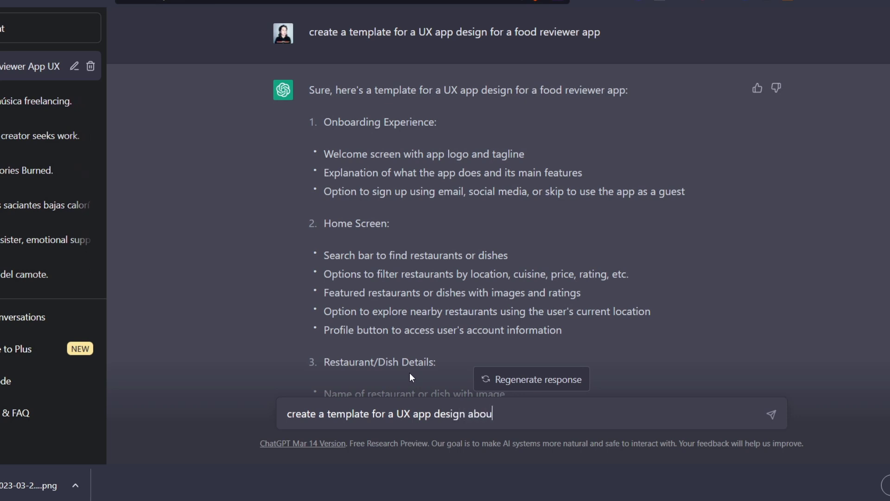
pyautogui.write(' S')
pyautogui.press('BackSpace')
pyautogui.write('Zodiac Match tool')
pyautogui.press('Return')
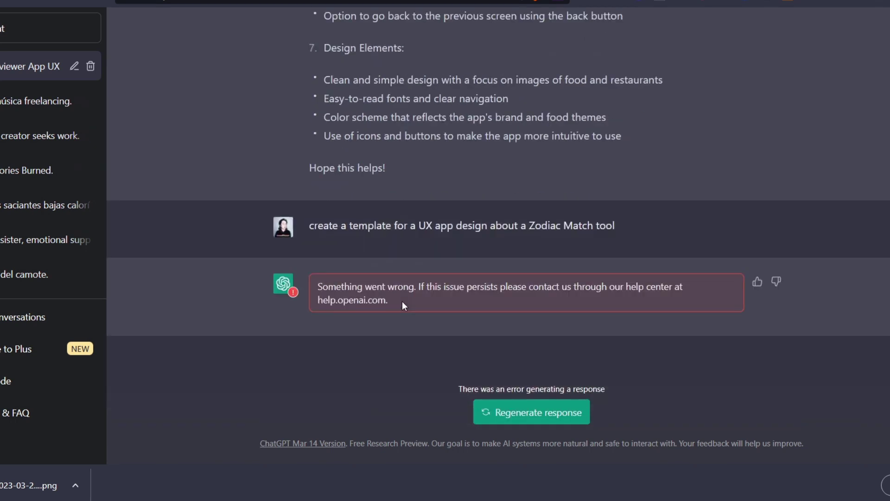
pyautogui.click(562, 411)
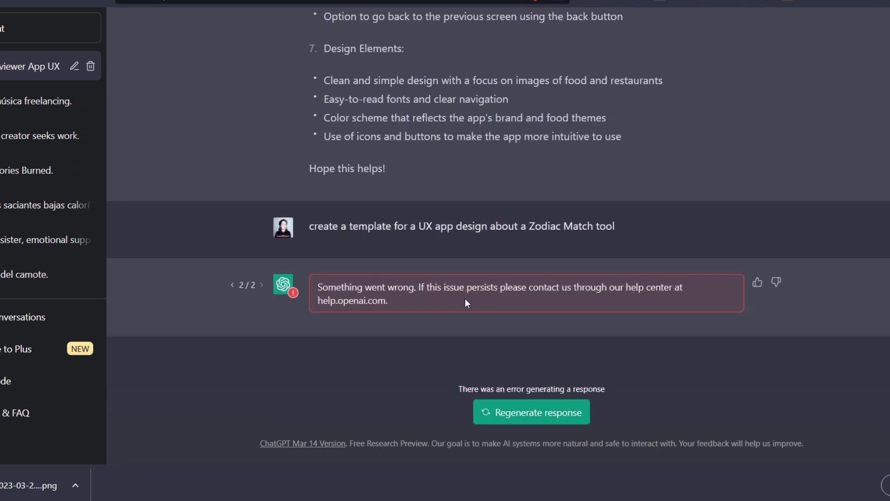
pyautogui.click(555, 410)
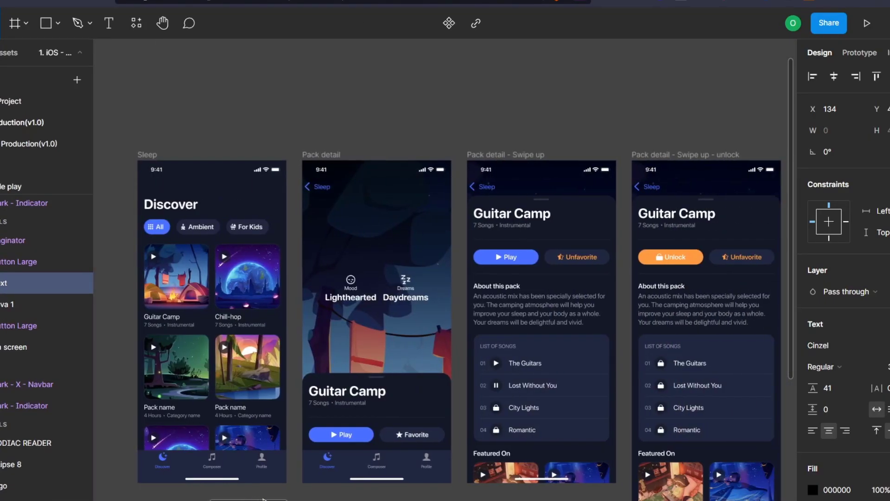
# - Pan across the canvas to the Discover and Guitar Camp pack-detail screens
pyautogui.moveTo(263, 499)
pyautogui.mouseDown()
pyautogui.moveTo(385, 500)
pyautogui.moveTo(251, 500)
pyautogui.mouseUp()
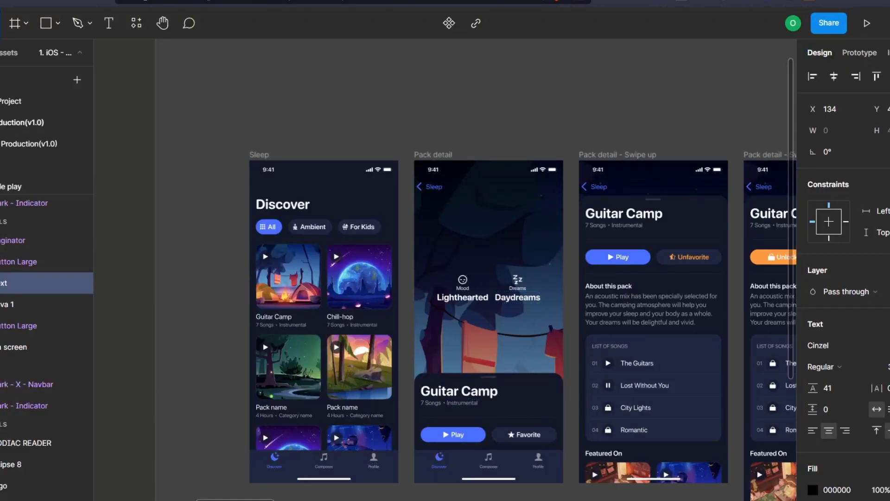
pyautogui.hscroll(20, 505, 489)
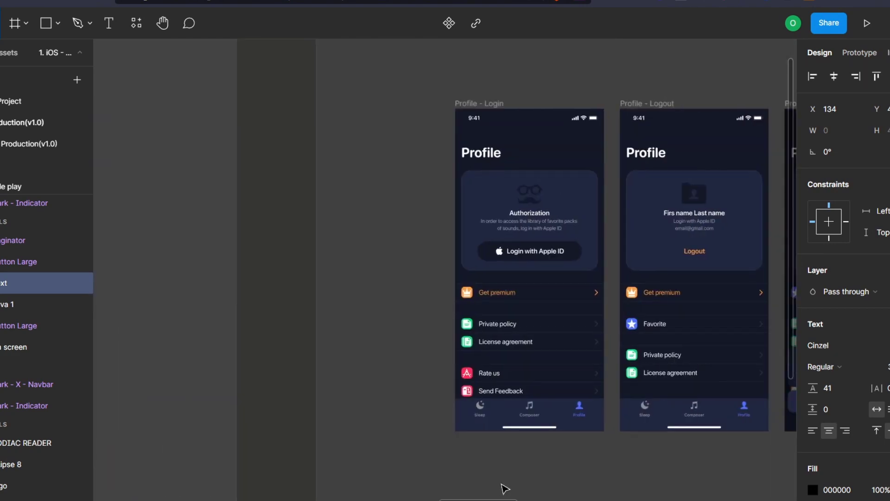
pyautogui.hscroll(15, 505, 489)
pyautogui.moveTo(666, 497); pyautogui.dragTo(256, 481)
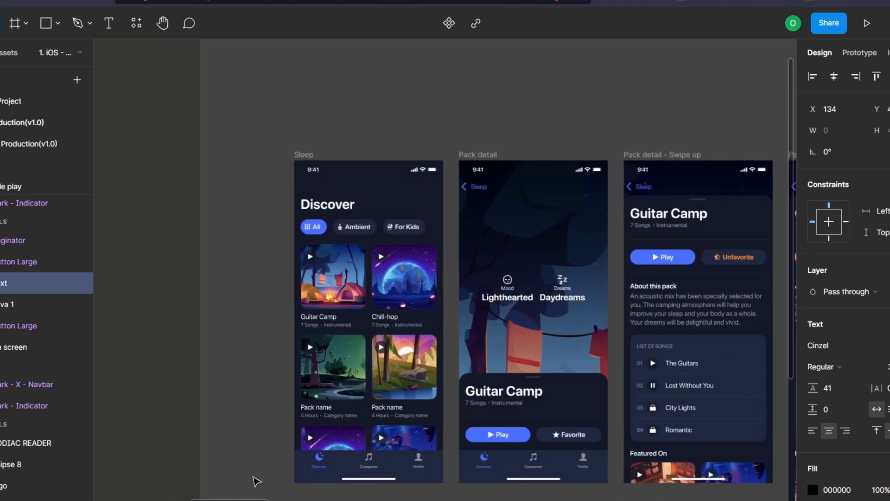